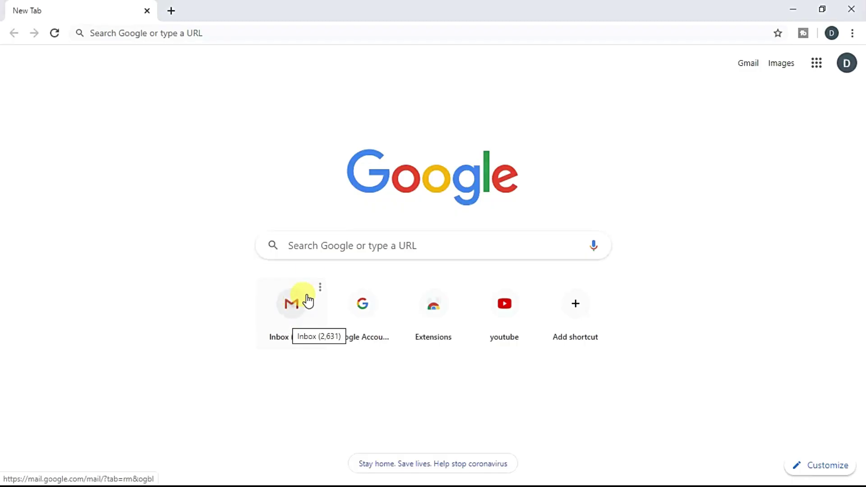
Search Google for 'bitdefind' and scroll down to the official bitdefender.com sitelinks.
{"action": "left_click", "coordinate": [335, 248]}
{"action": "type", "text": "bitde"}
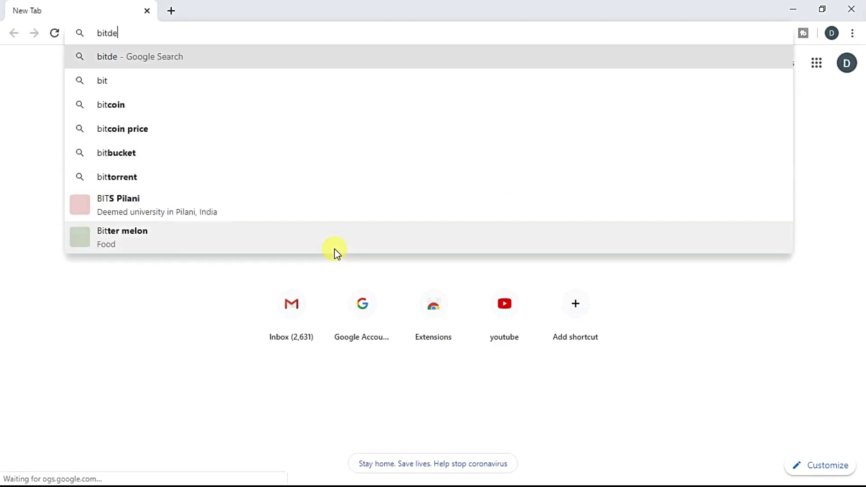
{"action": "type", "text": "finder"}
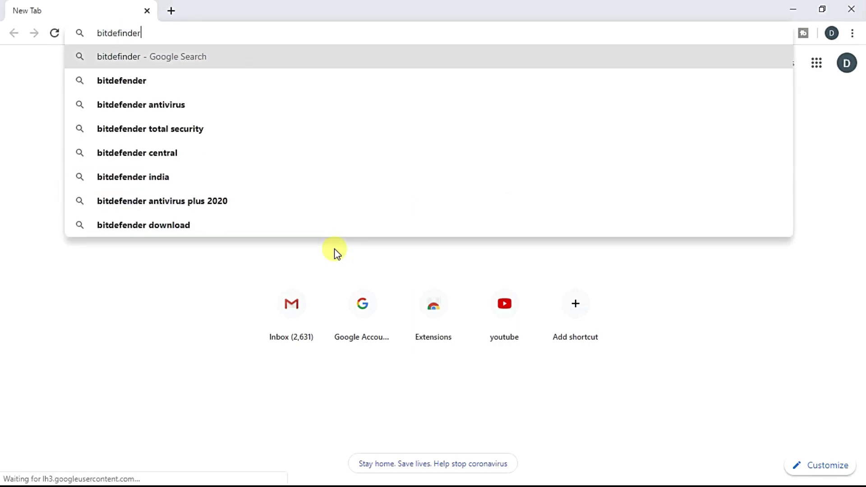
{"action": "key", "text": "Return"}
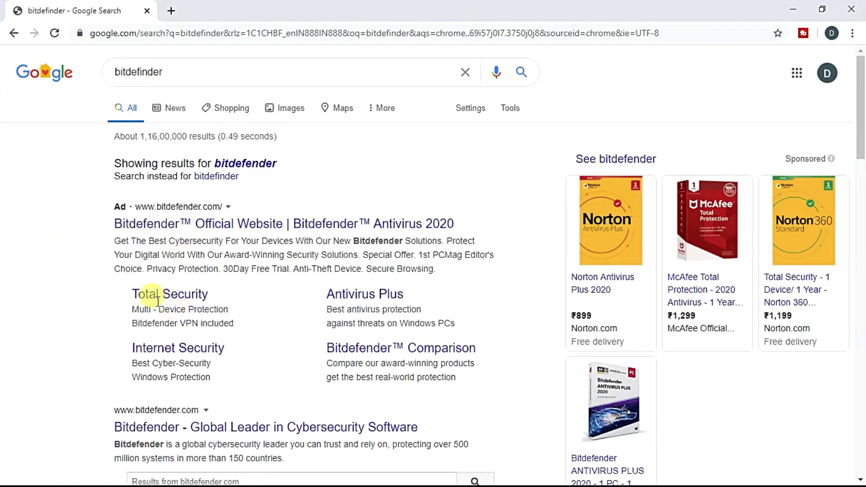
{"action": "scroll", "coordinate": [183, 320], "scroll_direction": "down", "scroll_amount": 4}
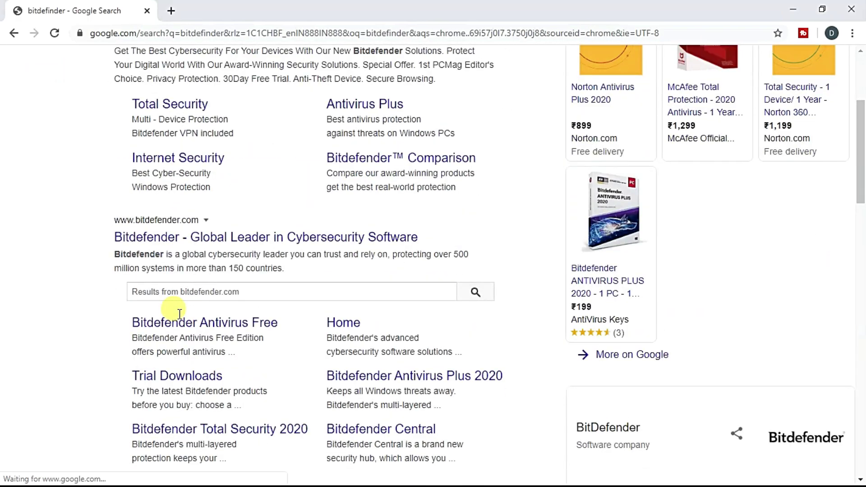
Open the Bitdefender Antivirus Free sitelink and scroll through the product's features.
{"action": "left_click", "coordinate": [198, 333]}
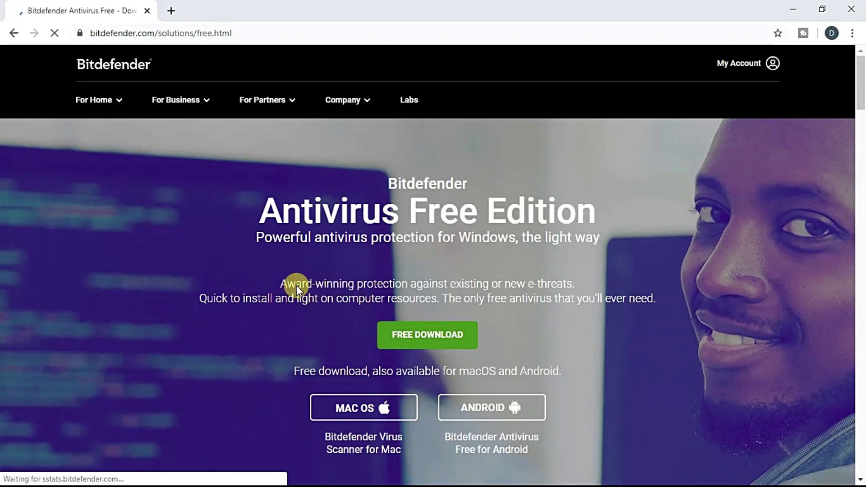
{"action": "scroll", "coordinate": [386, 355], "scroll_direction": "down", "scroll_amount": 3}
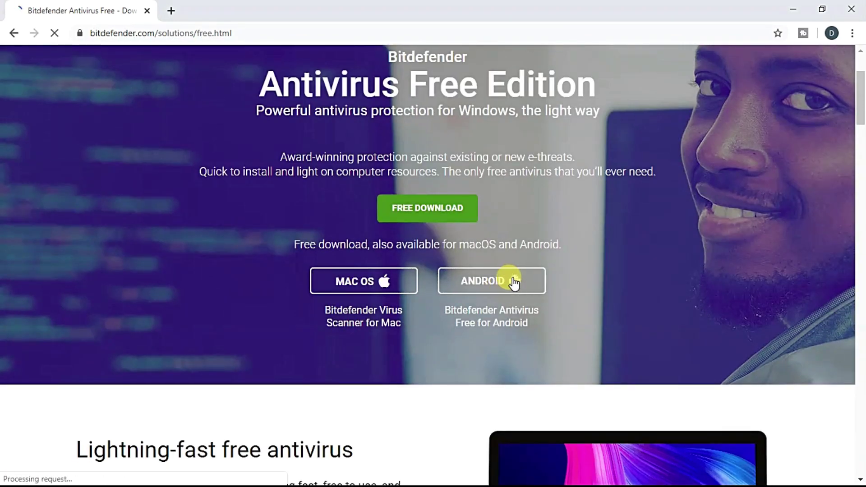
{"action": "scroll", "coordinate": [497, 271], "scroll_direction": "down", "scroll_amount": 9}
{"action": "scroll", "coordinate": [478, 248], "scroll_direction": "up", "scroll_amount": 8}
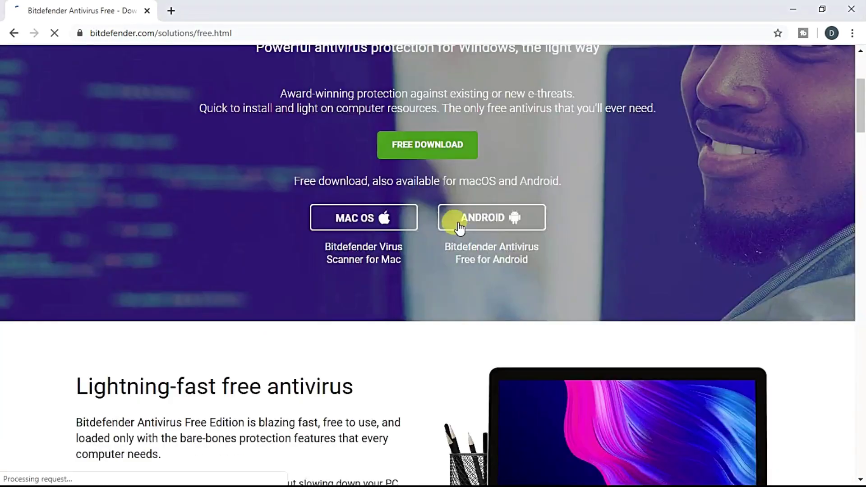
{"action": "scroll", "coordinate": [384, 259], "scroll_direction": "down", "scroll_amount": 5}
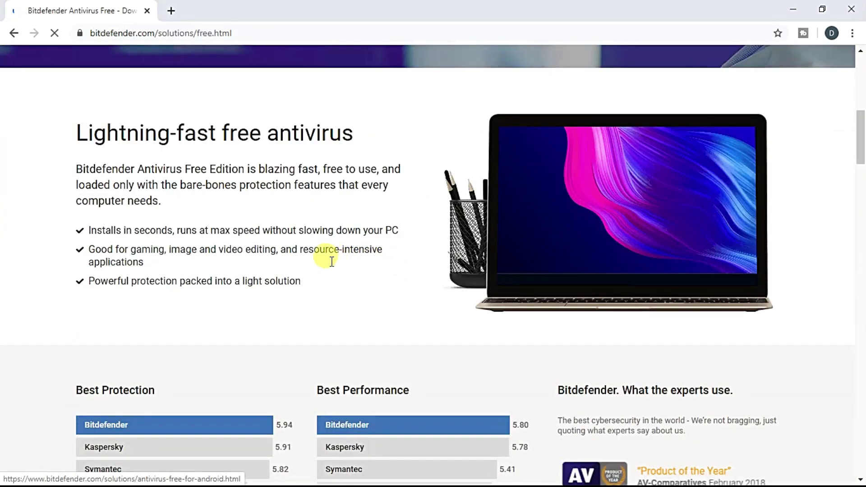
{"action": "scroll", "coordinate": [451, 234], "scroll_direction": "down", "scroll_amount": 8}
{"action": "scroll", "coordinate": [411, 241], "scroll_direction": "down", "scroll_amount": 10}
{"action": "scroll", "coordinate": [369, 244], "scroll_direction": "up", "scroll_amount": 1}
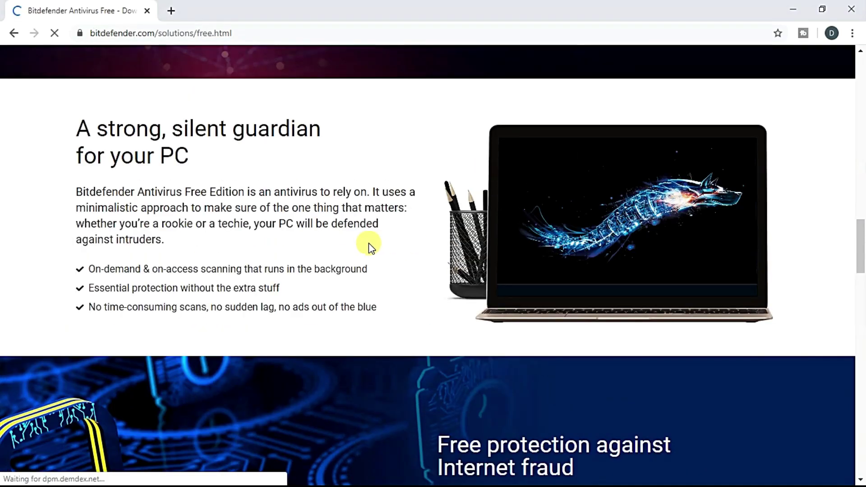
{"action": "scroll", "coordinate": [334, 224], "scroll_direction": "down", "scroll_amount": 5}
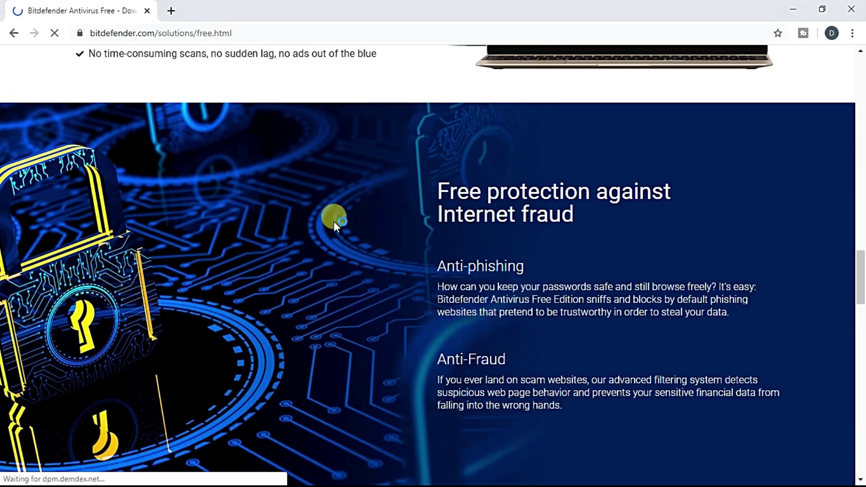
{"action": "scroll", "coordinate": [333, 221], "scroll_direction": "down", "scroll_amount": 8}
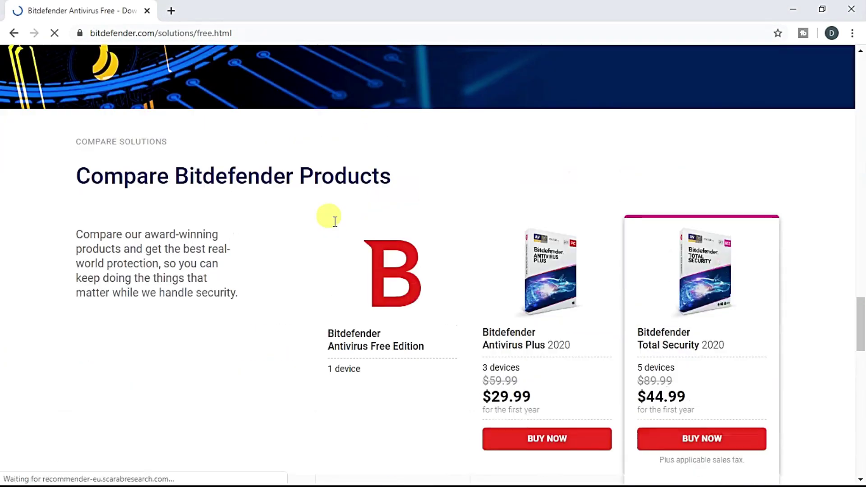
{"action": "scroll", "coordinate": [334, 222], "scroll_direction": "down", "scroll_amount": 8}
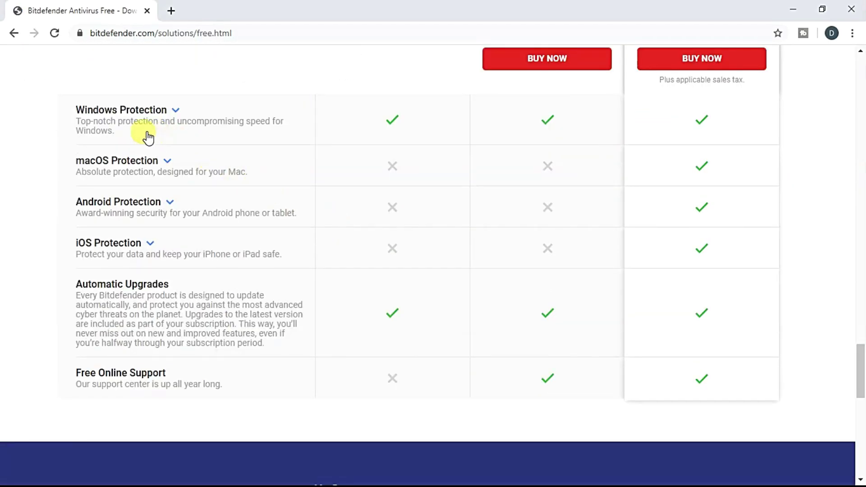
Review the product comparison table, then return to the top of the Free Edition page.
{"action": "scroll", "coordinate": [469, 113], "scroll_direction": "up", "scroll_amount": 5}
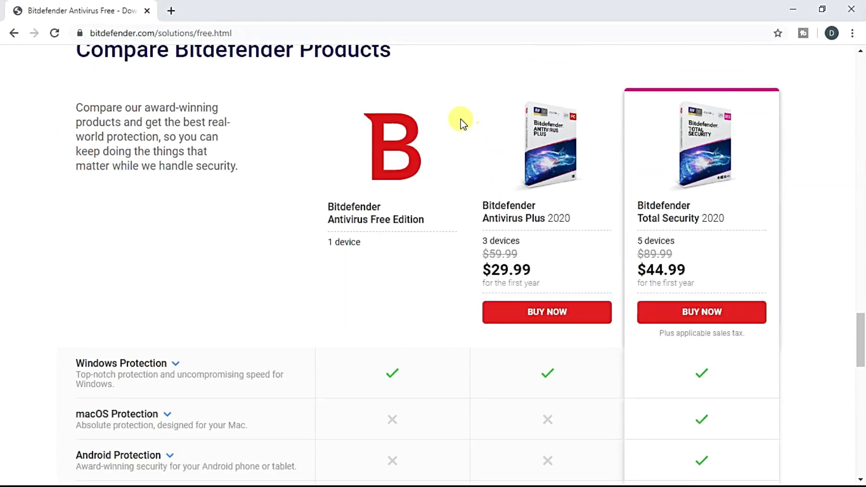
{"action": "scroll", "coordinate": [396, 241], "scroll_direction": "down", "scroll_amount": 5}
{"action": "scroll", "coordinate": [371, 183], "scroll_direction": "up", "scroll_amount": 3}
{"action": "scroll", "coordinate": [541, 163], "scroll_direction": "down", "scroll_amount": 1}
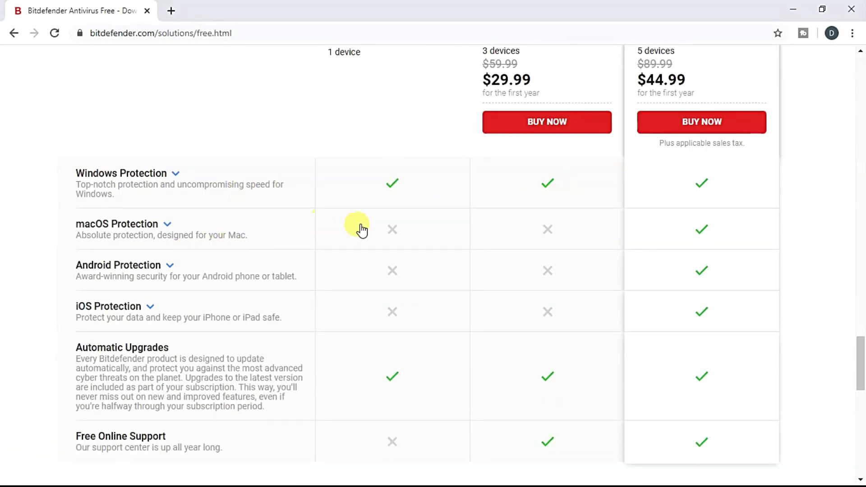
{"action": "scroll", "coordinate": [356, 297], "scroll_direction": "down", "scroll_amount": 1}
{"action": "scroll", "coordinate": [95, 194], "scroll_direction": "up", "scroll_amount": 1}
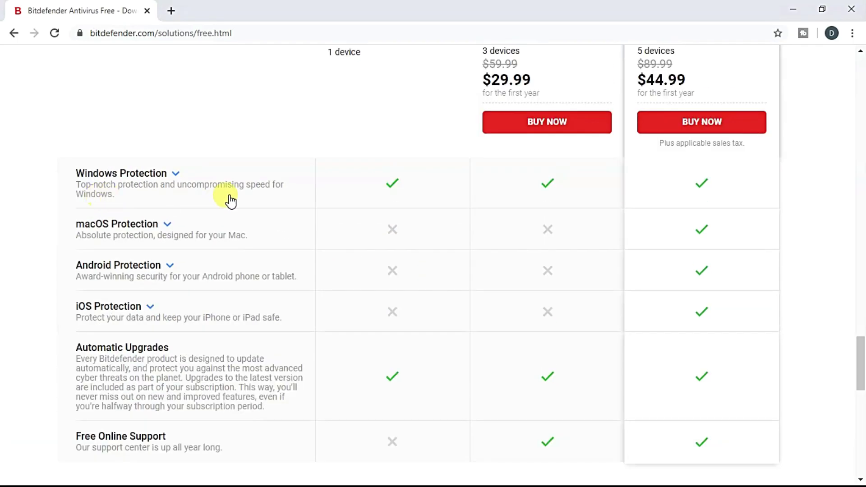
{"action": "scroll", "coordinate": [245, 195], "scroll_direction": "up", "scroll_amount": 5}
{"action": "scroll", "coordinate": [248, 190], "scroll_direction": "up", "scroll_amount": 20}
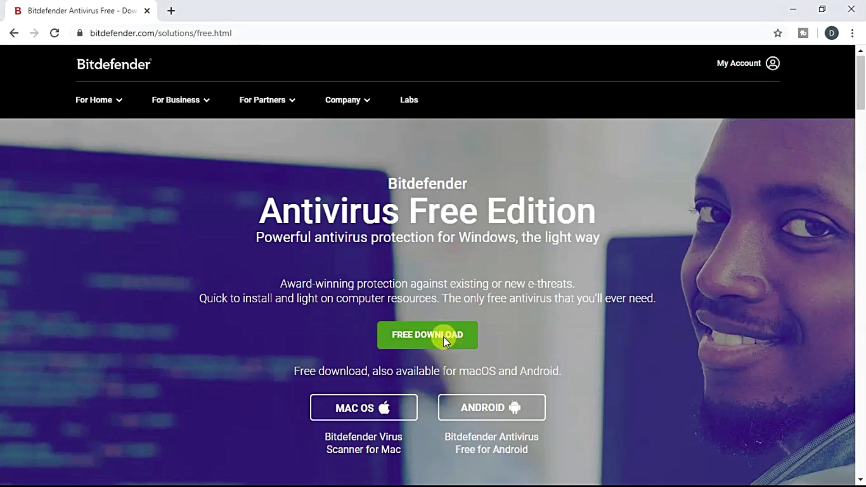
Download the free installer bitdefender_online.exe and check the finished 10.0 MB download.
{"action": "scroll", "coordinate": [443, 337], "scroll_direction": "down", "scroll_amount": 1}
{"action": "left_click", "coordinate": [424, 272]}
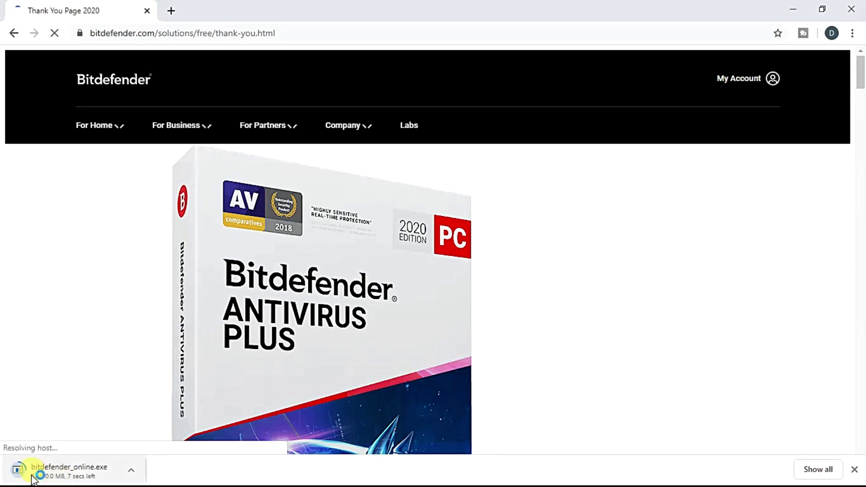
{"action": "left_click", "coordinate": [134, 469]}
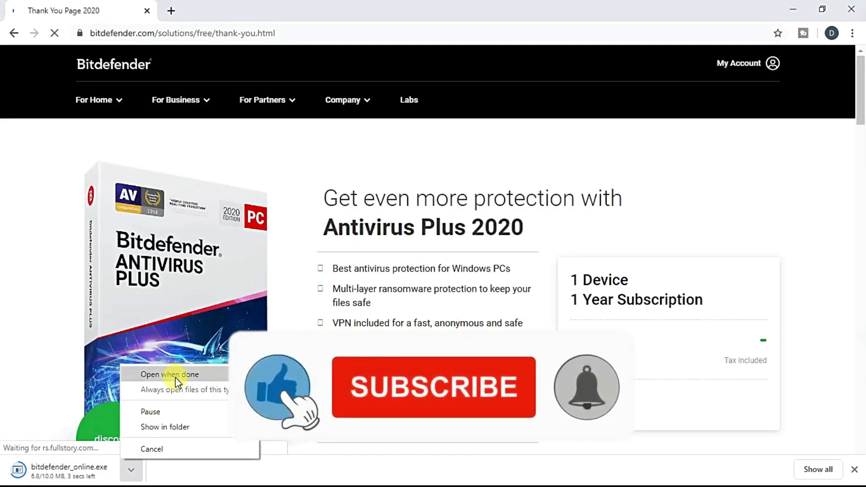
{"action": "left_click", "coordinate": [131, 470]}
{"action": "left_click", "coordinate": [131, 469]}
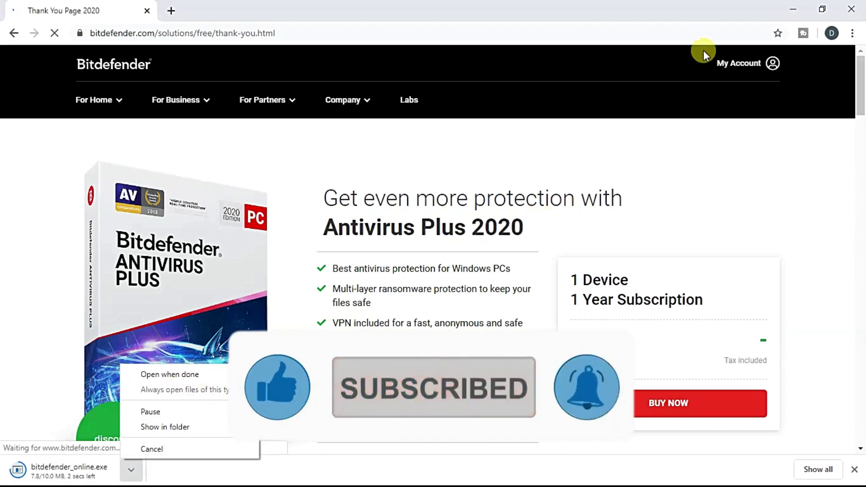
{"action": "left_click", "coordinate": [852, 33]}
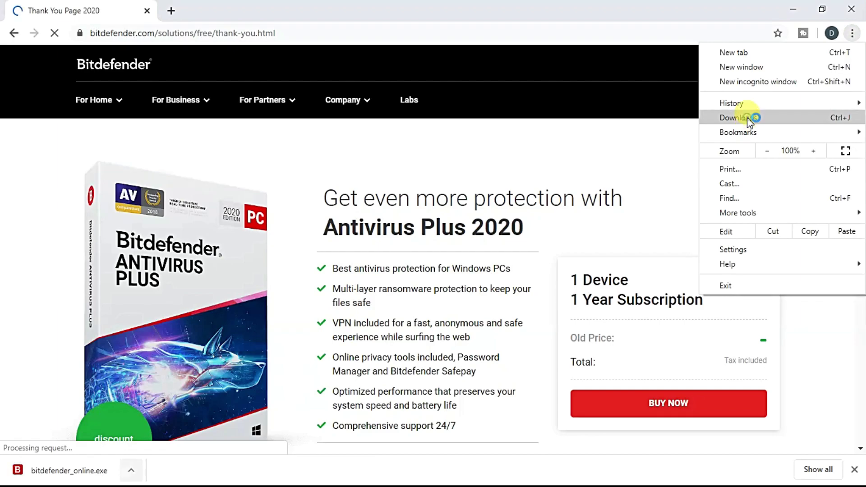
Show bitdefender_online.exe in its Downloads folder from Chrome's downloads list.
{"action": "left_click", "coordinate": [744, 117]}
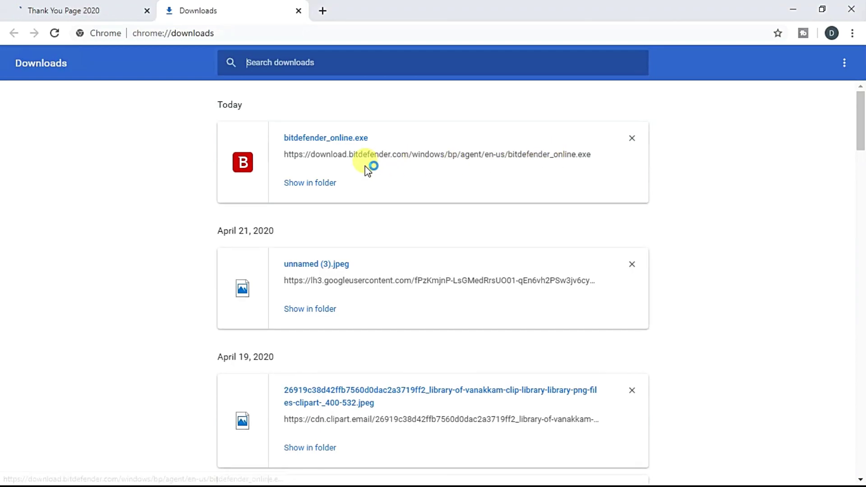
{"action": "left_click", "coordinate": [328, 183]}
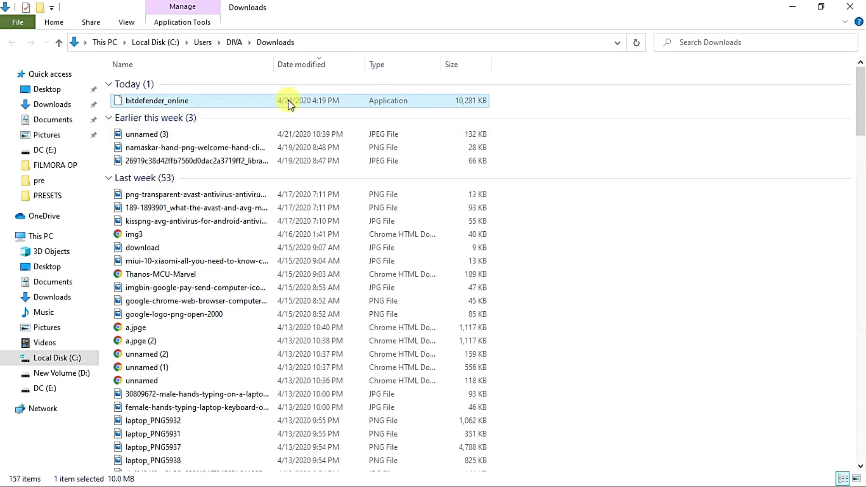
Run the bitdefender_online installer from the Downloads folder.
{"action": "double_click", "coordinate": [173, 102]}
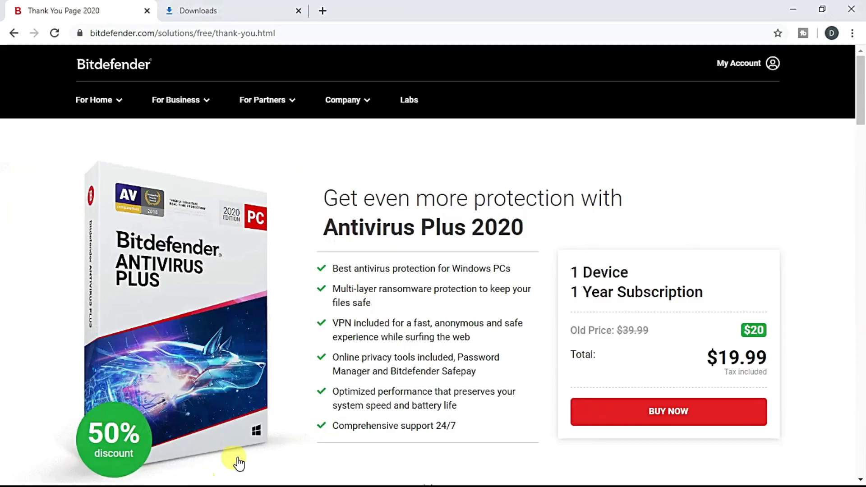
{"action": "scroll", "coordinate": [367, 417], "scroll_direction": "down", "scroll_amount": 1}
{"action": "scroll", "coordinate": [368, 417], "scroll_direction": "down", "scroll_amount": 9}
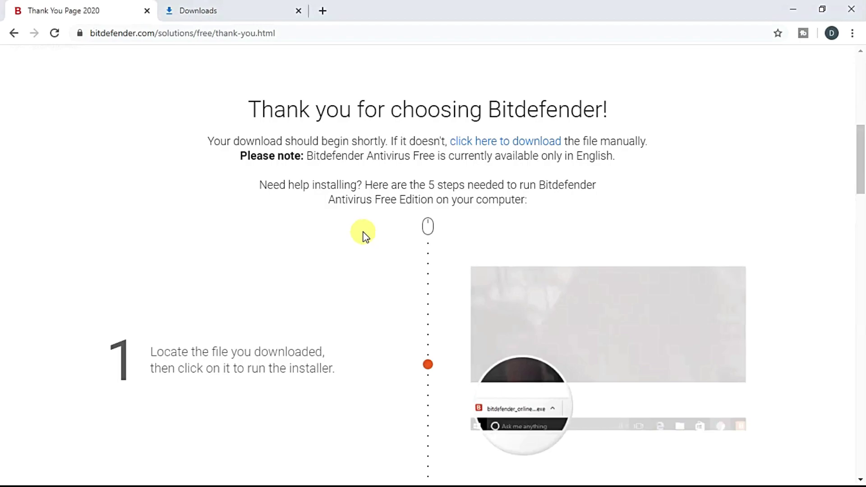
Scroll through installation steps 1–3 on the thank-you page while the setup unpacks.
{"action": "scroll", "coordinate": [426, 221], "scroll_direction": "down", "scroll_amount": 5}
{"action": "scroll", "coordinate": [426, 194], "scroll_direction": "up", "scroll_amount": 4}
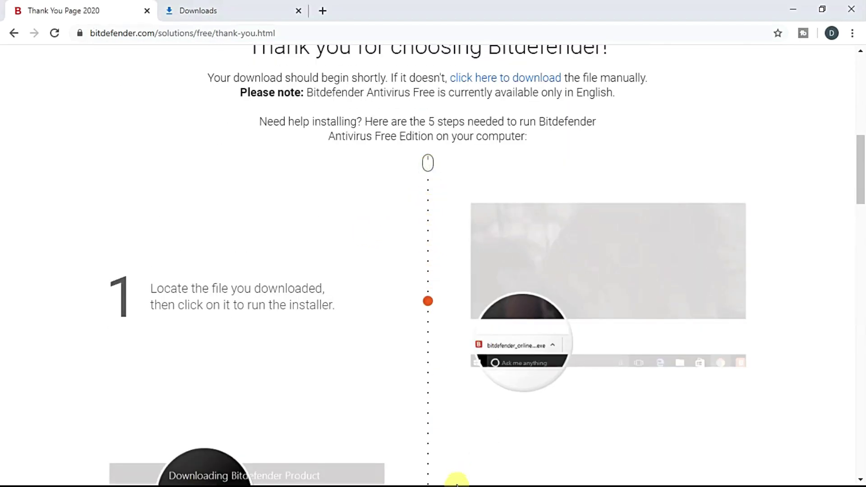
{"action": "scroll", "coordinate": [469, 357], "scroll_direction": "down", "scroll_amount": 5}
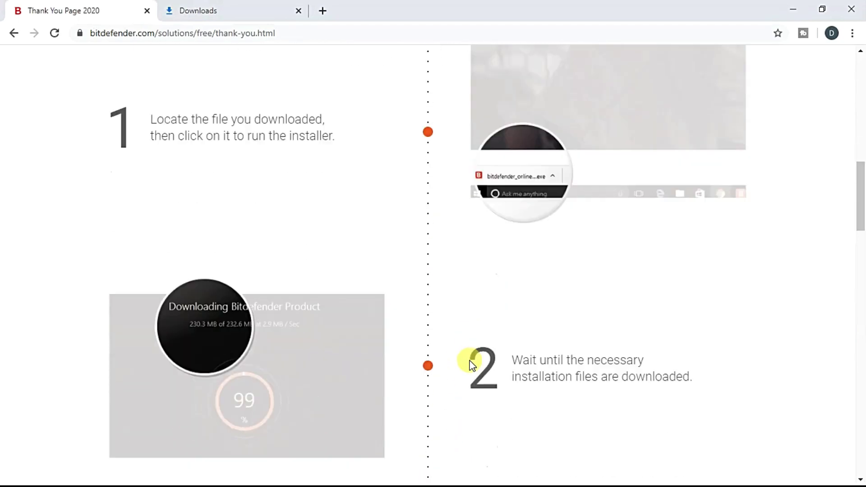
{"action": "scroll", "coordinate": [469, 361], "scroll_direction": "down", "scroll_amount": 1}
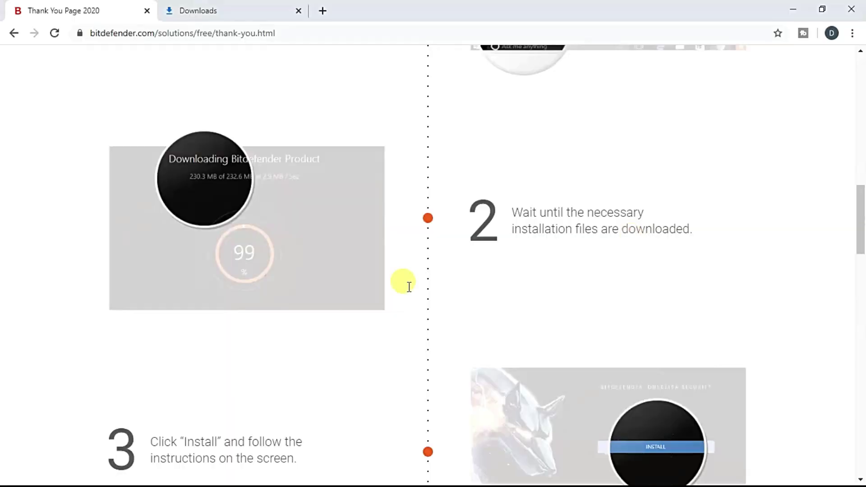
{"action": "scroll", "coordinate": [387, 286], "scroll_direction": "down", "scroll_amount": 3}
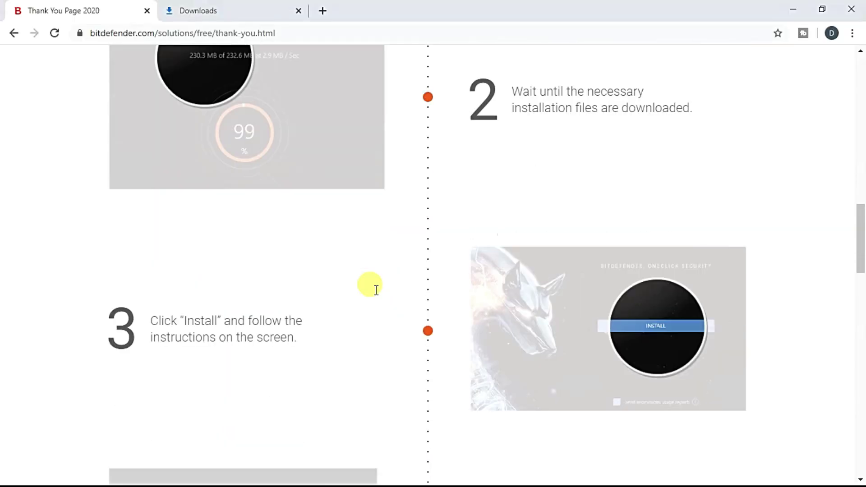
{"action": "scroll", "coordinate": [254, 269], "scroll_direction": "down", "scroll_amount": 2}
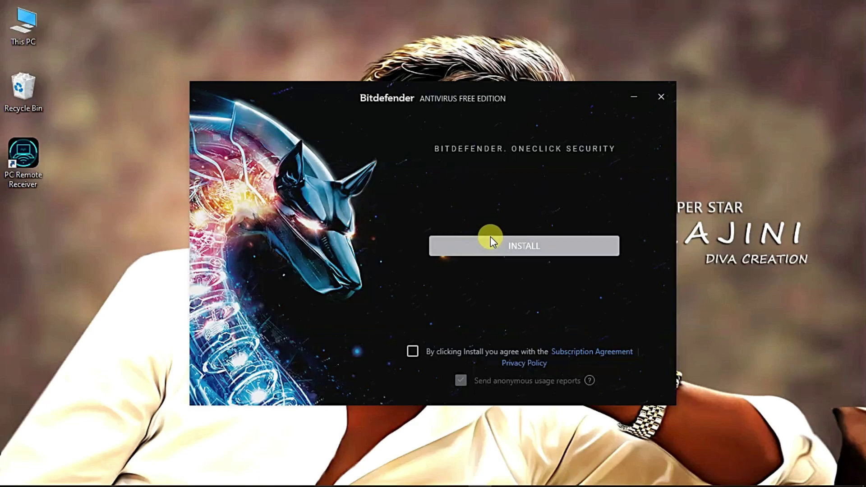
Accept the Subscription Agreement and install Bitdefender Antivirus Free.
{"action": "left_click", "coordinate": [412, 351]}
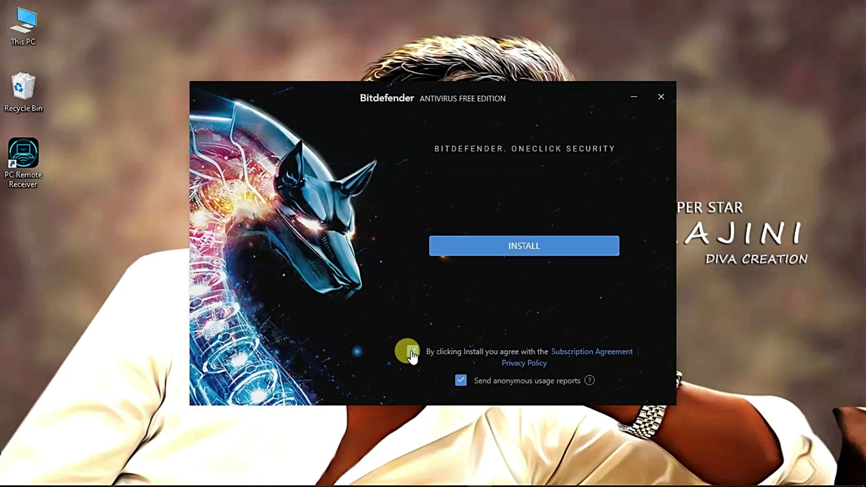
{"action": "left_click", "coordinate": [501, 247]}
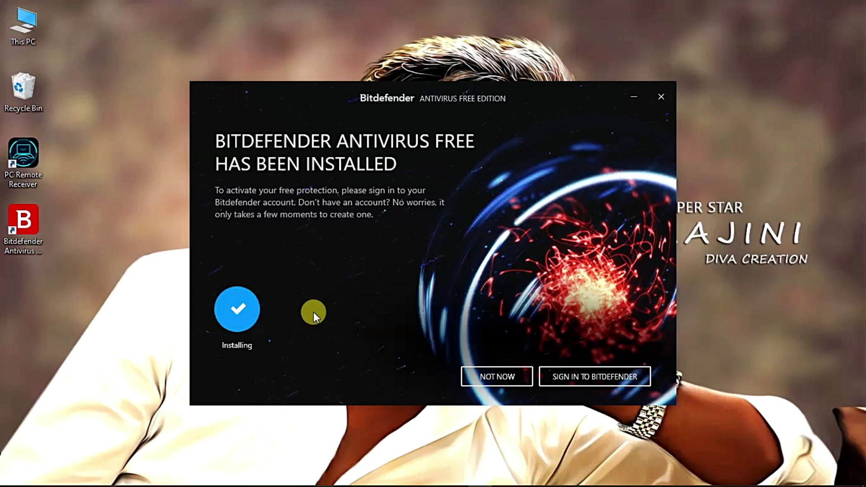
Skip sign-in with NOT NOW and launch Bitdefender Antivirus Free from its desktop shortcut.
{"action": "left_click", "coordinate": [501, 379]}
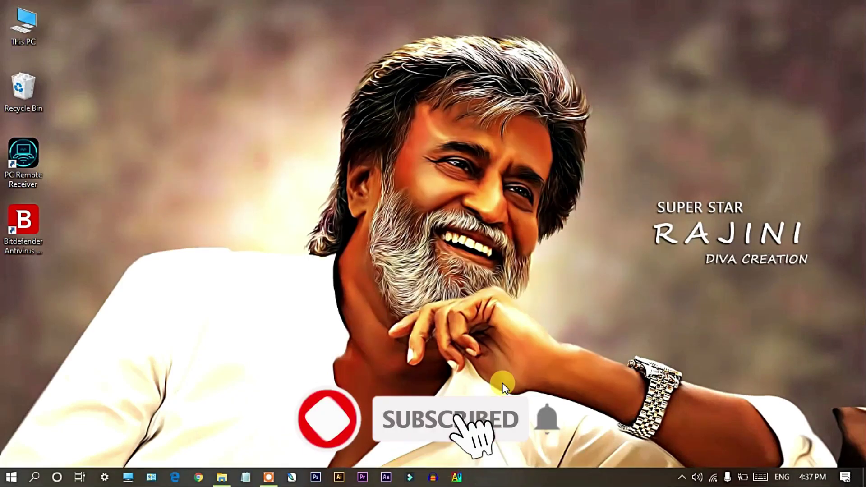
{"action": "left_click", "coordinate": [23, 222]}
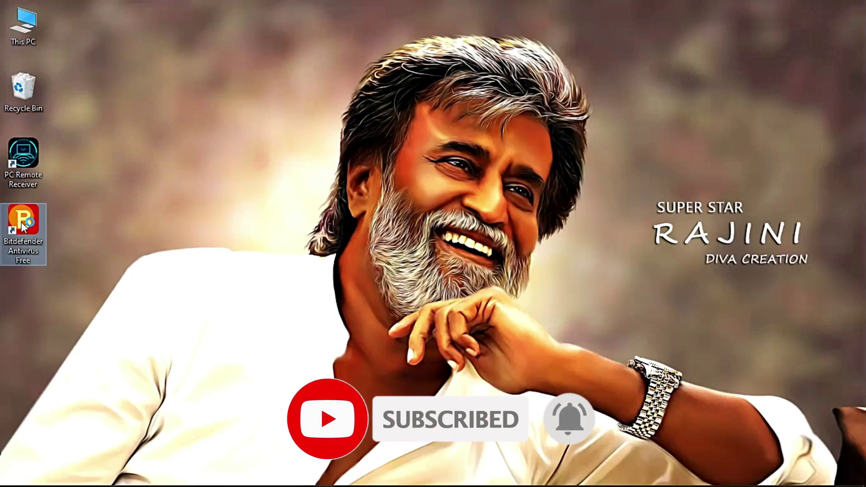
{"action": "double_click", "coordinate": [20, 222]}
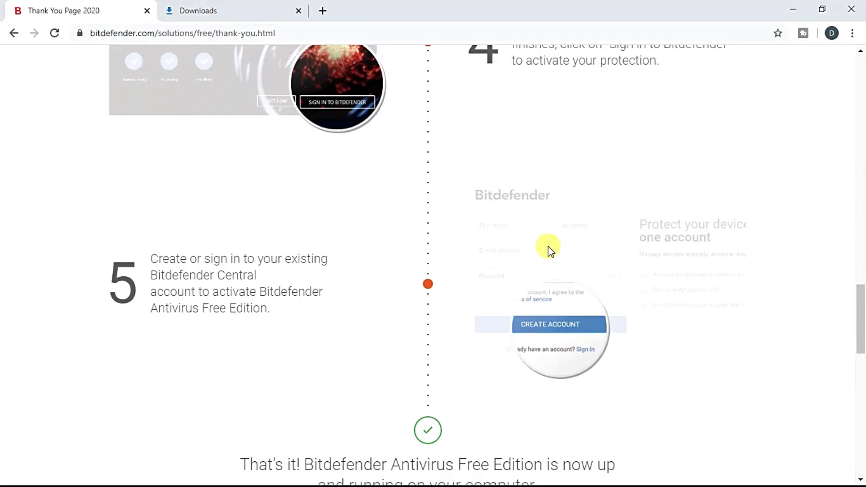
Move the activation window aside and return to the new-account form.
{"action": "scroll", "coordinate": [546, 246], "scroll_direction": "down", "scroll_amount": 1}
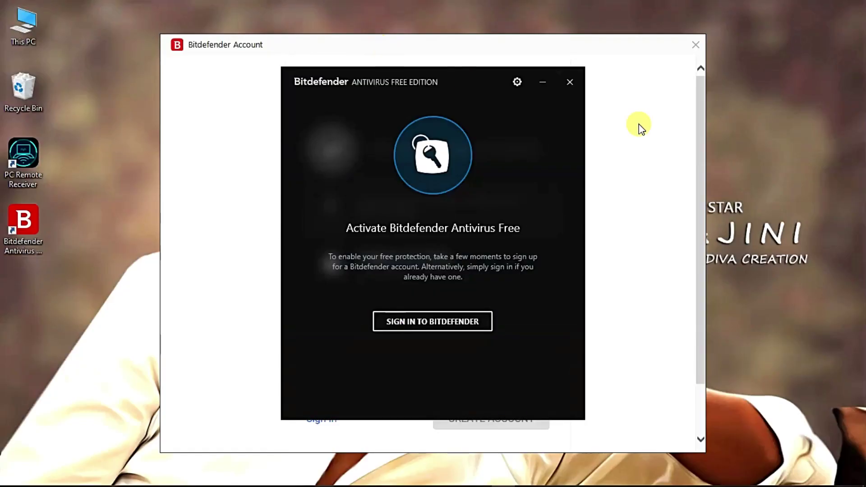
{"action": "left_click", "coordinate": [539, 81]}
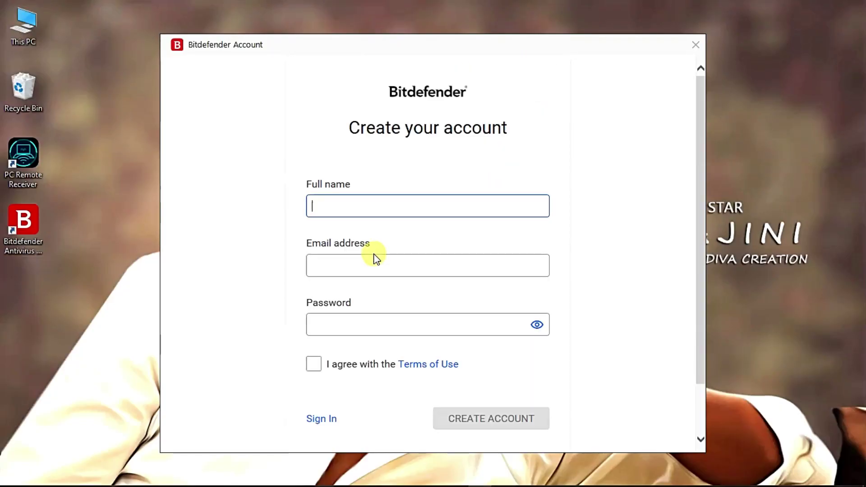
{"action": "scroll", "coordinate": [383, 280], "scroll_direction": "down", "scroll_amount": 2}
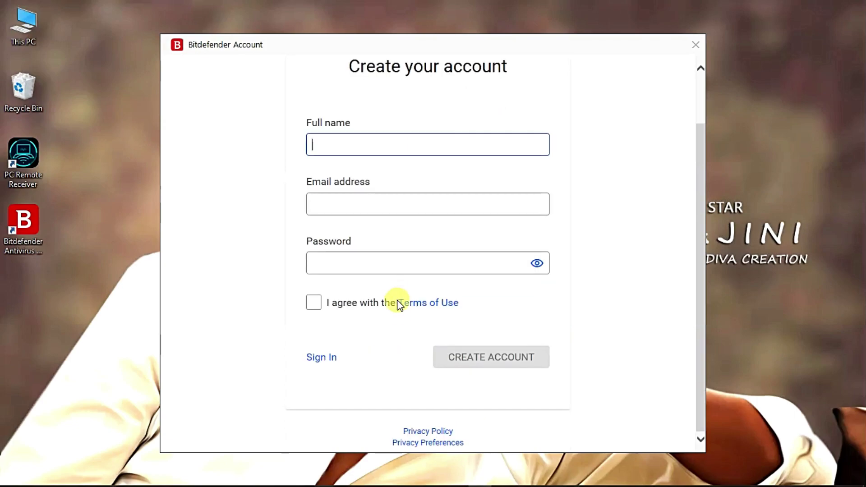
{"action": "left_click", "coordinate": [323, 360]}
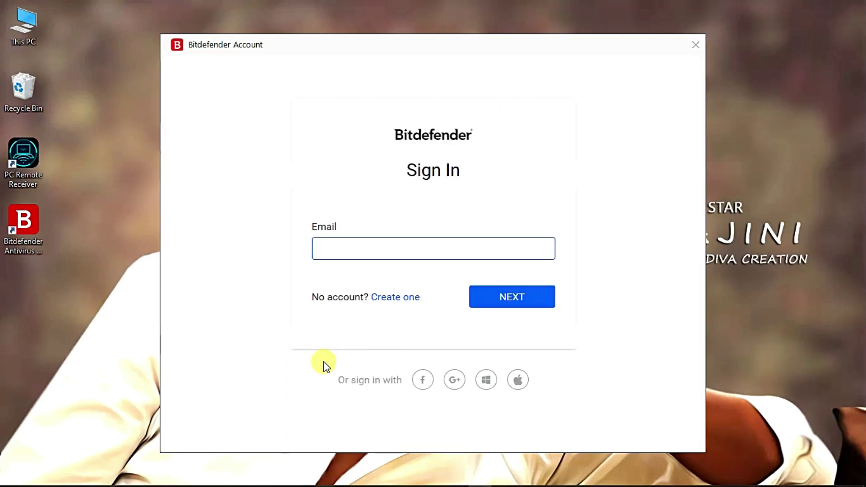
{"action": "left_click", "coordinate": [393, 299]}
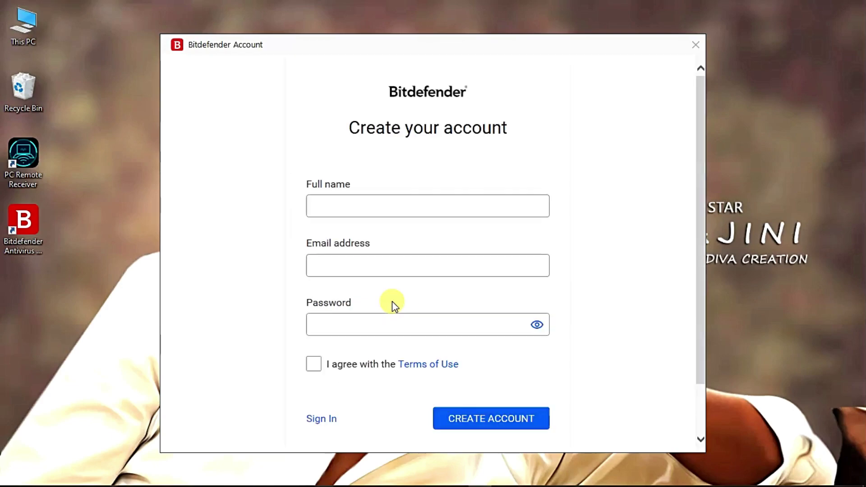
Enter the full name, e-mail and password, accept the Terms of Use, and create the account.
{"action": "left_click", "coordinate": [381, 201]}
{"action": "type", "text": "diva"}
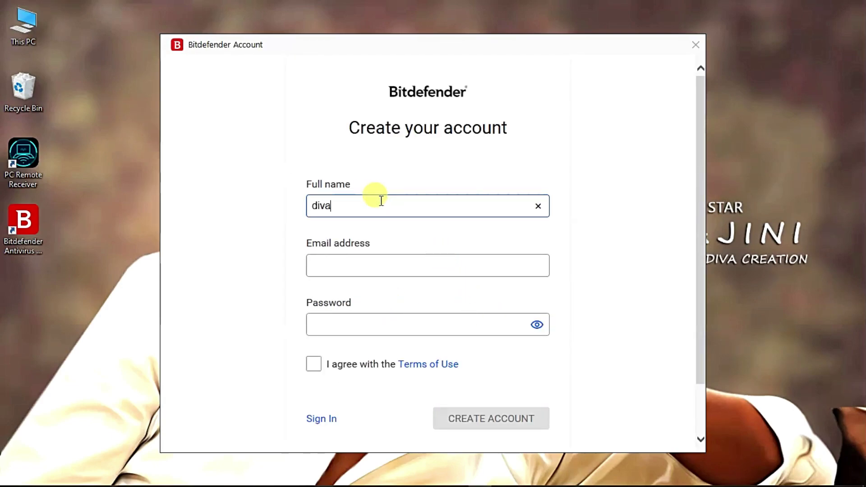
{"action": "left_click", "coordinate": [395, 263]}
{"action": "key", "text": "ctrl+v"}
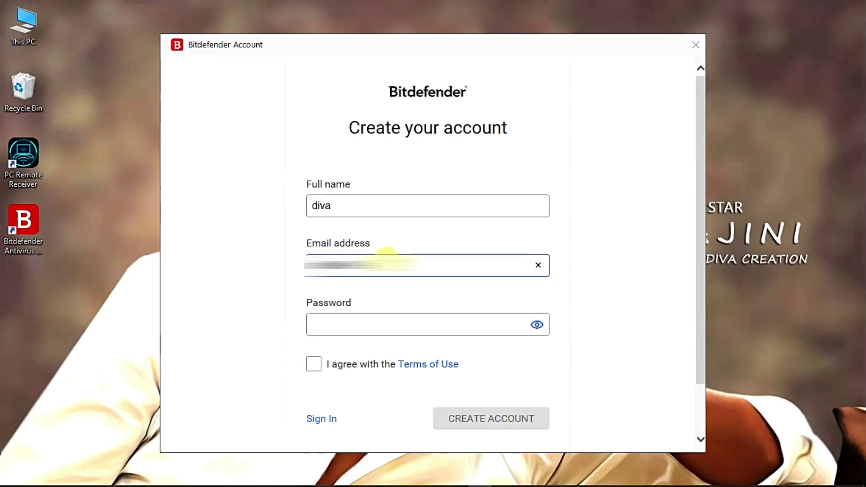
{"action": "left_click", "coordinate": [381, 325]}
{"action": "type", "text": "•••••"}
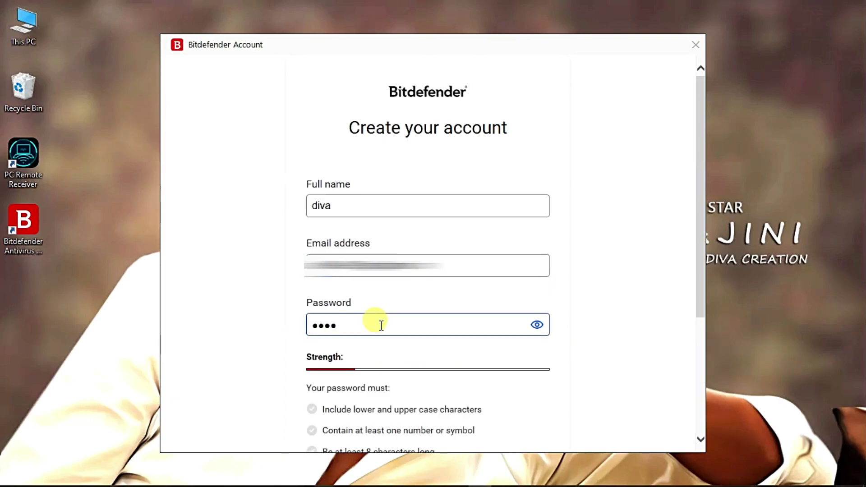
{"action": "type", "text": "•••"}
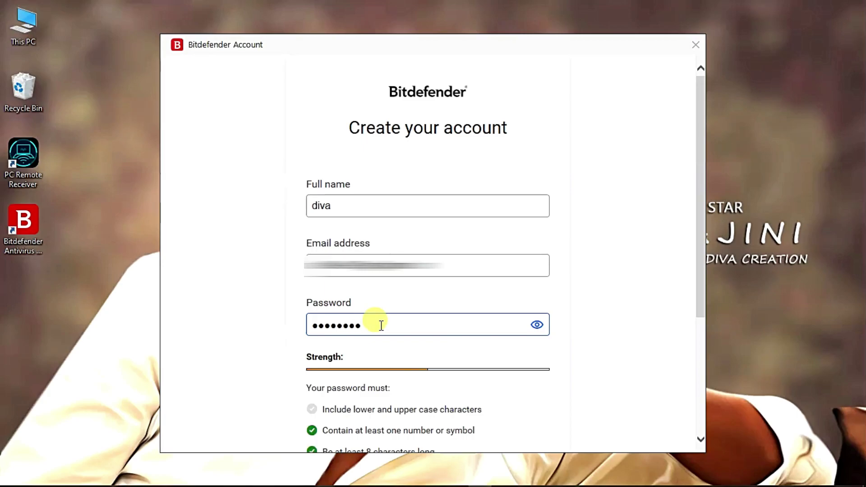
{"action": "scroll", "coordinate": [377, 325], "scroll_direction": "down", "scroll_amount": 4}
{"action": "left_click", "coordinate": [314, 309]}
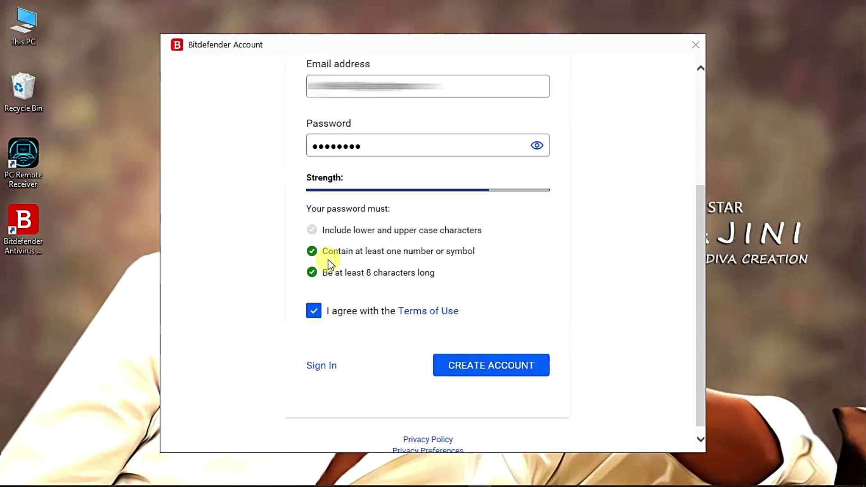
{"action": "left_click", "coordinate": [455, 365]}
Select all fire hydrant tiles in the reCAPTCHA and verify.
{"action": "left_click", "coordinate": [366, 290]}
{"action": "left_click", "coordinate": [360, 364]}
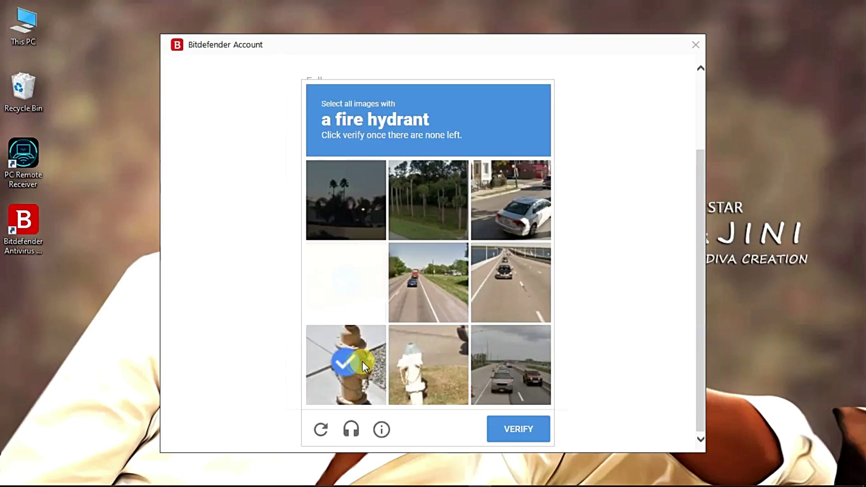
{"action": "left_click", "coordinate": [418, 358]}
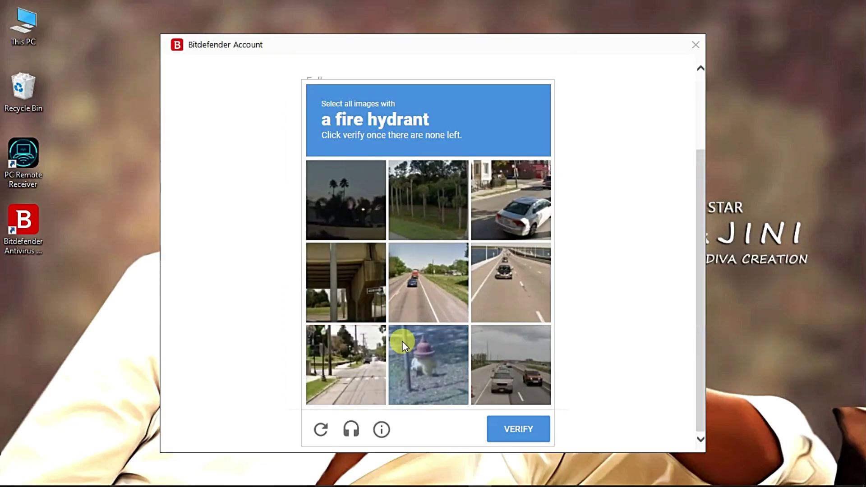
{"action": "left_click", "coordinate": [375, 301]}
{"action": "left_click", "coordinate": [374, 340]}
{"action": "left_click", "coordinate": [410, 367]}
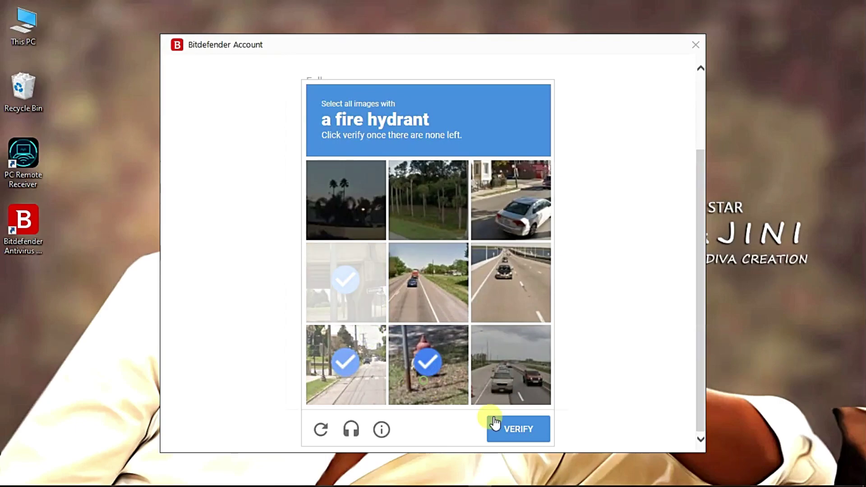
{"action": "left_click", "coordinate": [514, 431]}
Select the seven vehicle tiles and continue.
{"action": "left_click", "coordinate": [336, 375]}
{"action": "left_click", "coordinate": [398, 375]}
{"action": "left_click", "coordinate": [398, 314]}
{"action": "left_click", "coordinate": [498, 316]}
{"action": "left_click", "coordinate": [521, 374]}
{"action": "left_click", "coordinate": [460, 375]}
{"action": "left_click", "coordinate": [459, 313]}
{"action": "left_click", "coordinate": [535, 429]}
Select the three bicycle tiles and submit to finish verification.
{"action": "left_click", "coordinate": [361, 266]}
{"action": "left_click", "coordinate": [395, 257]}
{"action": "left_click", "coordinate": [397, 312]}
{"action": "left_click", "coordinate": [535, 429]}
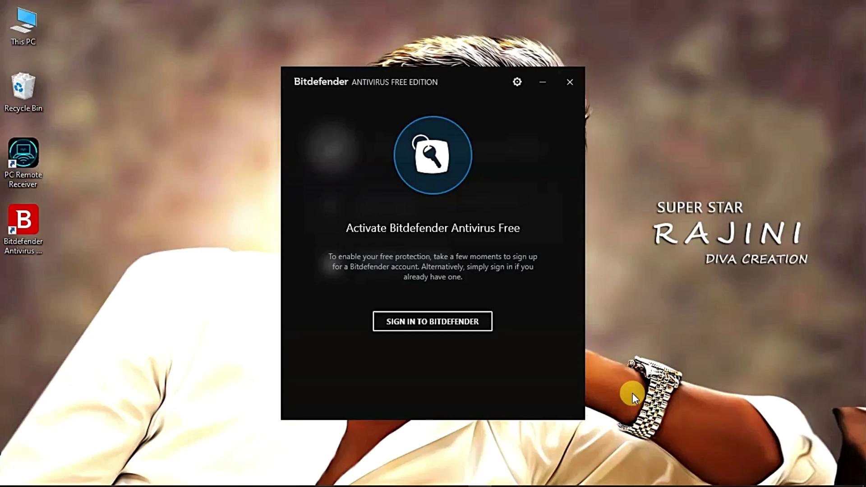
Sign in to activate the free protection and start a full system scan.
{"action": "left_click", "coordinate": [456, 326]}
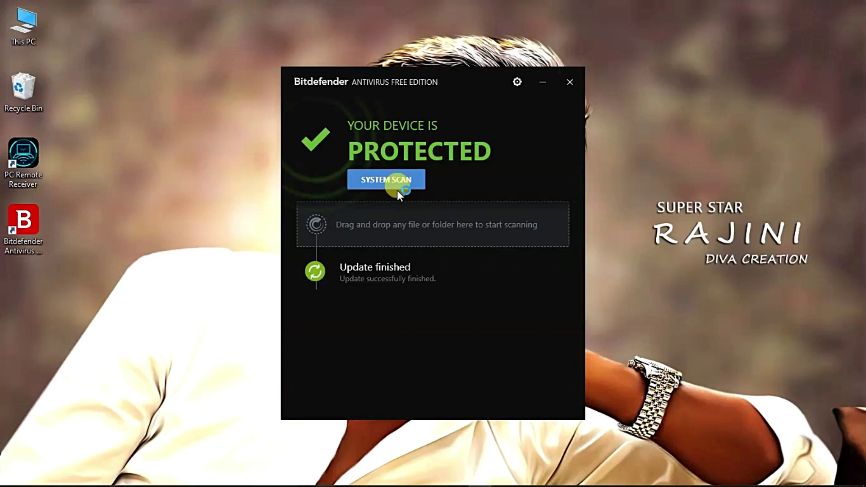
{"action": "left_click", "coordinate": [405, 179]}
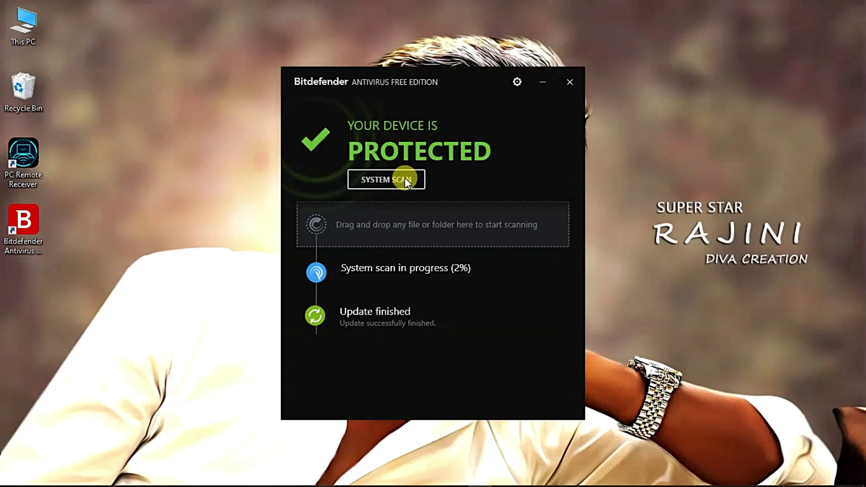
{"action": "mouse_move", "coordinate": [810, 480]}
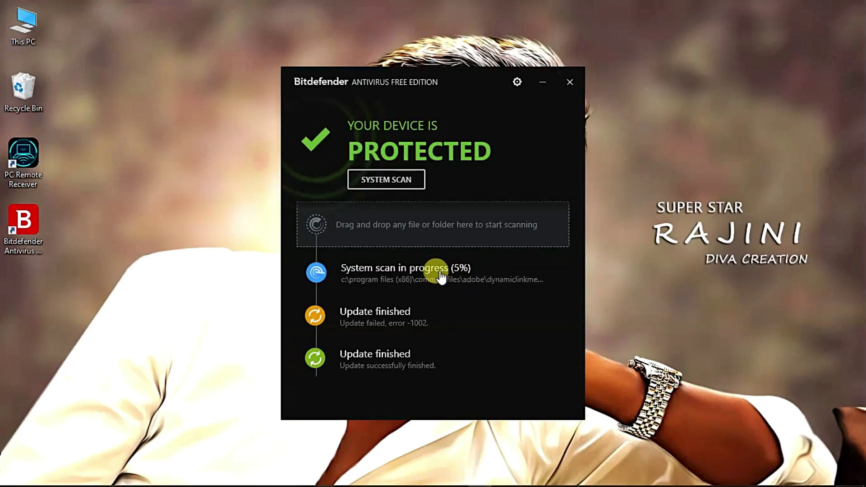
Check the running system scan's progress, then drop the SOFTWARE folder onto Bitdefender to scan it.
{"action": "left_click", "coordinate": [415, 274]}
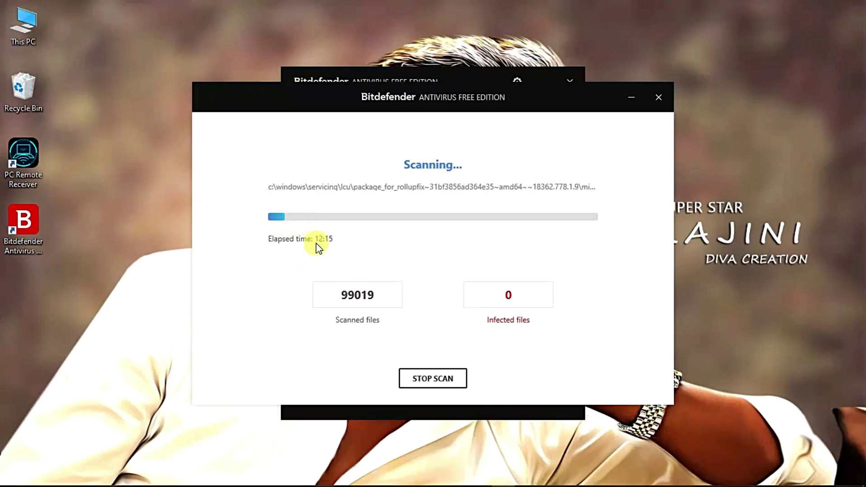
{"action": "left_click_drag", "start_coordinate": [316, 241], "coordinate": [333, 241]}
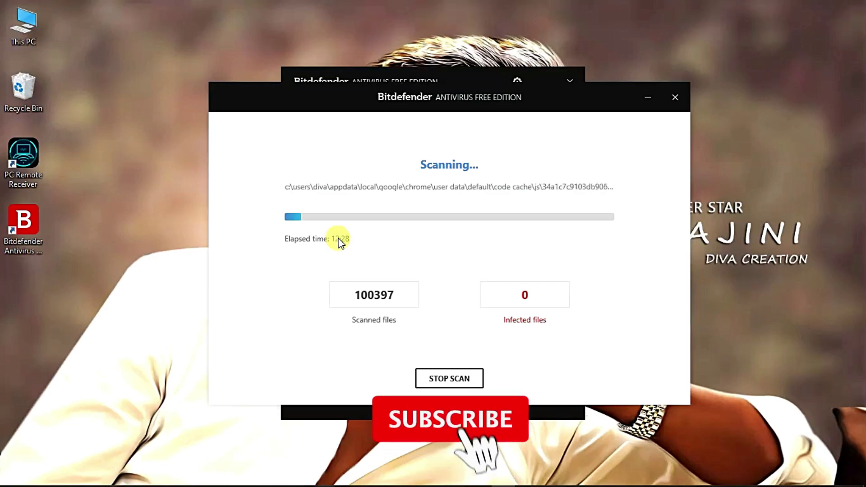
{"action": "left_click", "coordinate": [451, 381]}
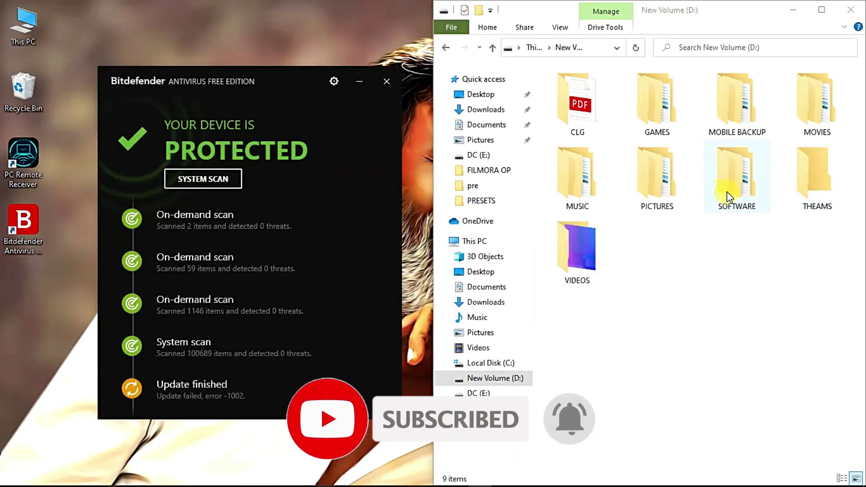
{"action": "left_click_drag", "start_coordinate": [726, 192], "coordinate": [263, 223]}
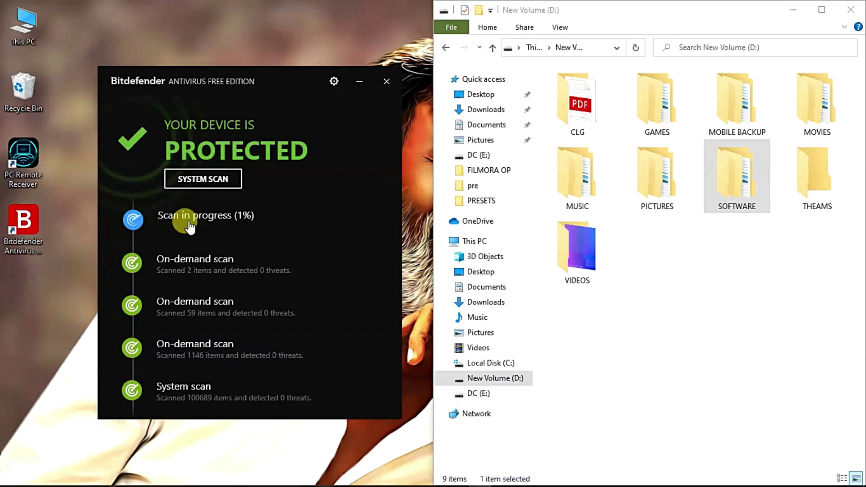
View the SOFTWARE folder's 75.6 GB size in its Properties.
{"action": "left_click", "coordinate": [746, 199]}
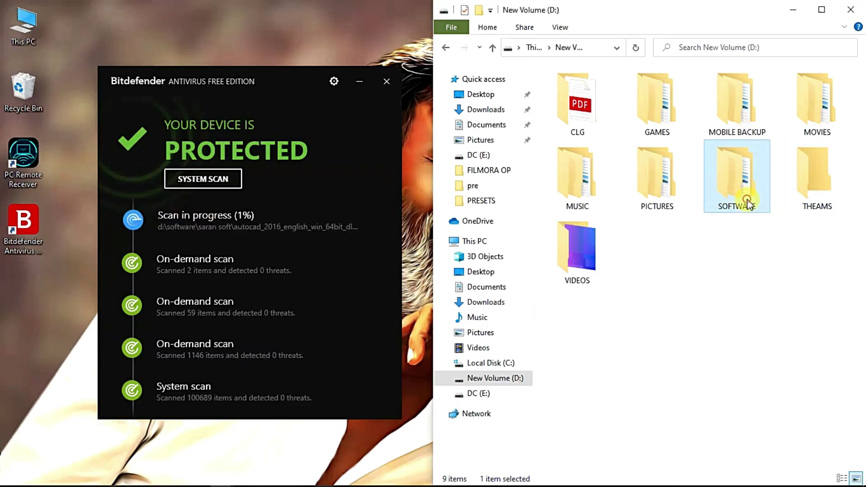
{"action": "right_click", "coordinate": [744, 223]}
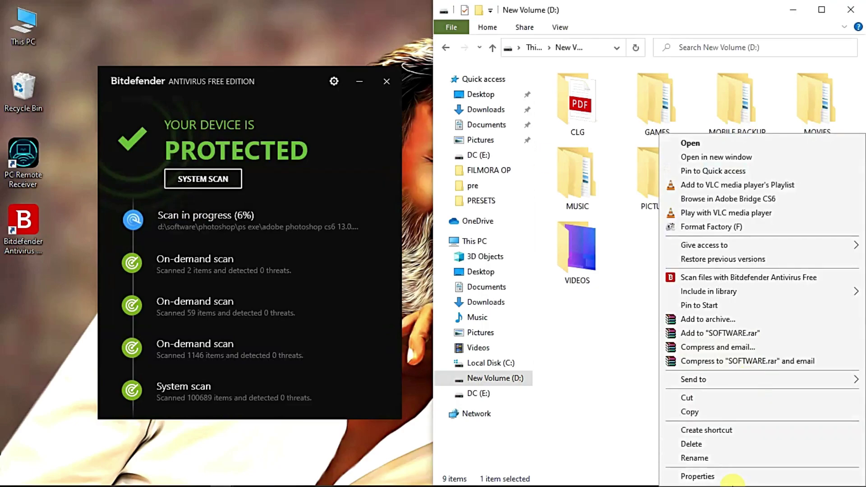
{"action": "left_click", "coordinate": [733, 481]}
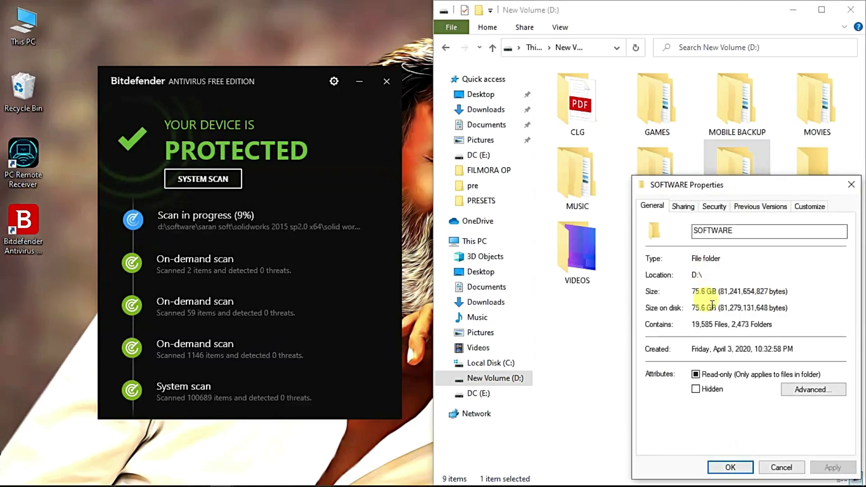
{"action": "left_click", "coordinate": [781, 468]}
Skip the protected archive's password prompt and stop the SOFTWARE folder scan.
{"action": "left_click", "coordinate": [277, 221]}
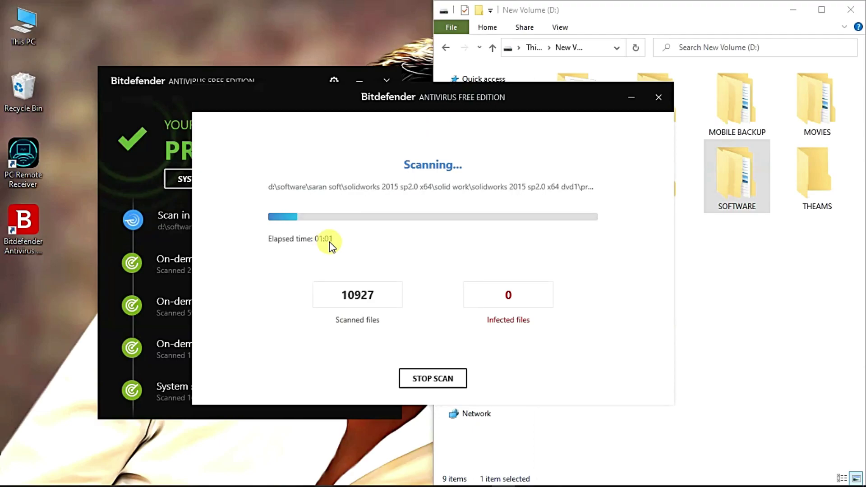
{"action": "left_click", "coordinate": [659, 97]}
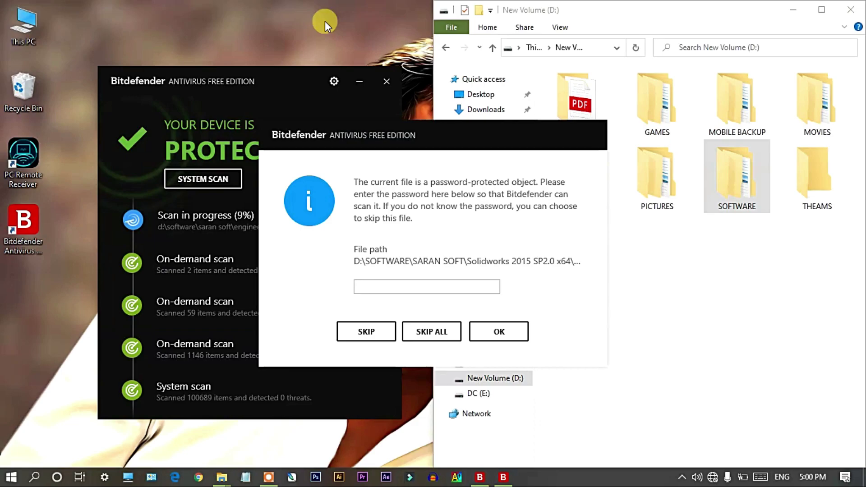
{"action": "left_click", "coordinate": [431, 333]}
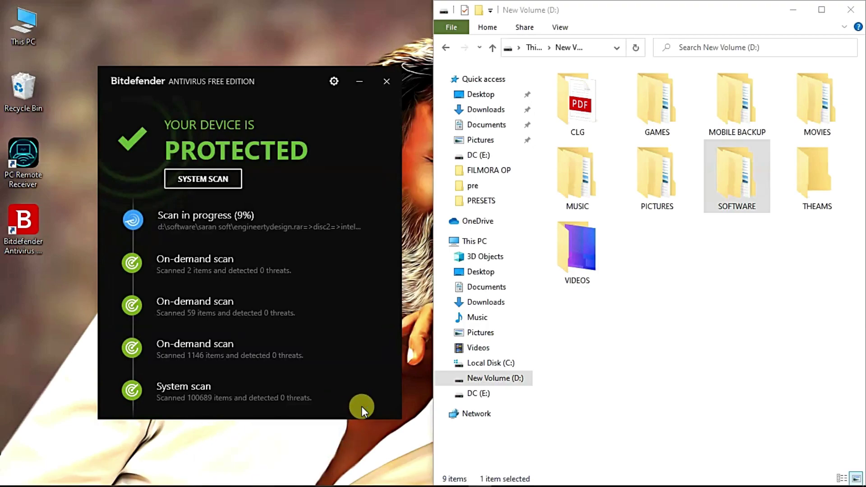
{"action": "left_click", "coordinate": [193, 238]}
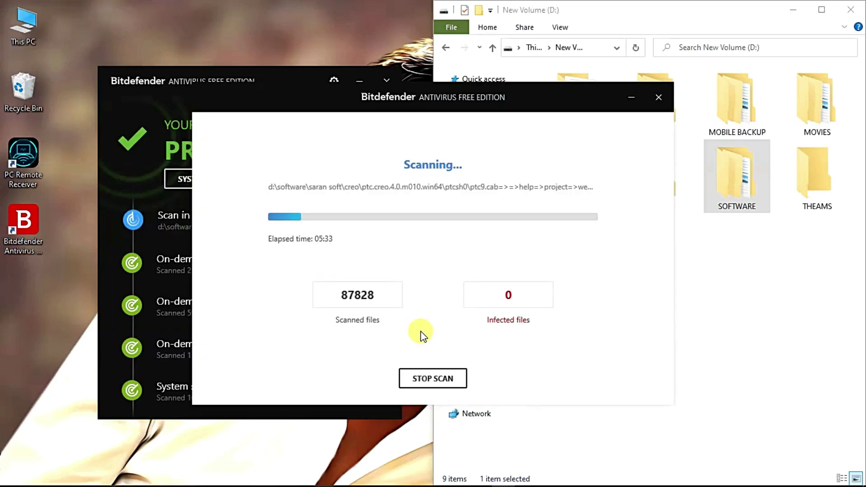
{"action": "left_click", "coordinate": [433, 380]}
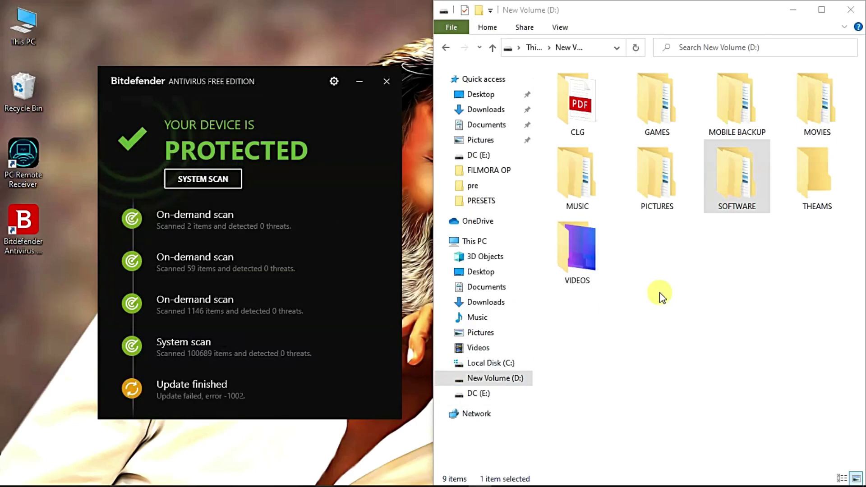
Drop the THEAMS folder onto Bitdefender to scan it.
{"action": "left_click", "coordinate": [746, 263]}
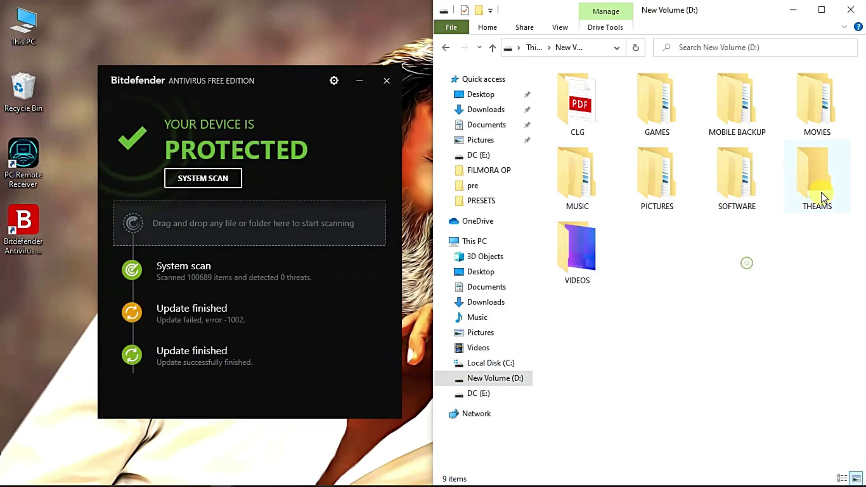
{"action": "left_click_drag", "start_coordinate": [818, 193], "coordinate": [299, 227]}
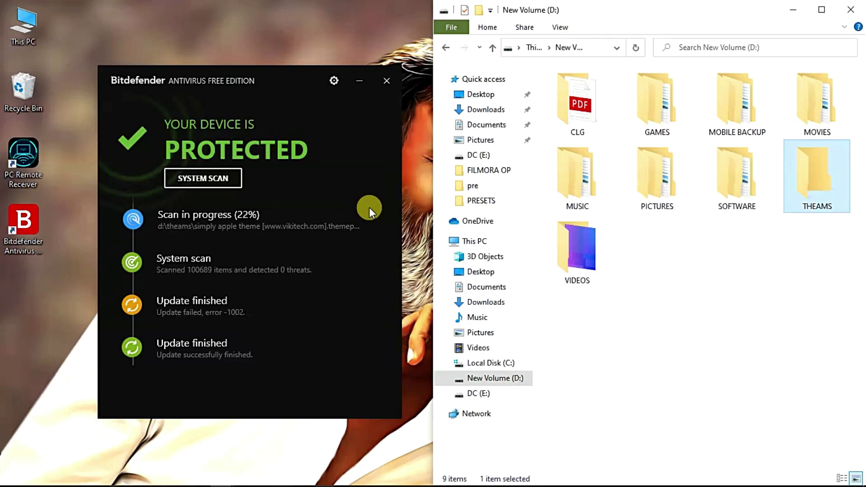
{"action": "double_click", "coordinate": [817, 178]}
Check the THEAMS folder's 678 MB size in its Properties.
{"action": "right_click", "coordinate": [816, 176]}
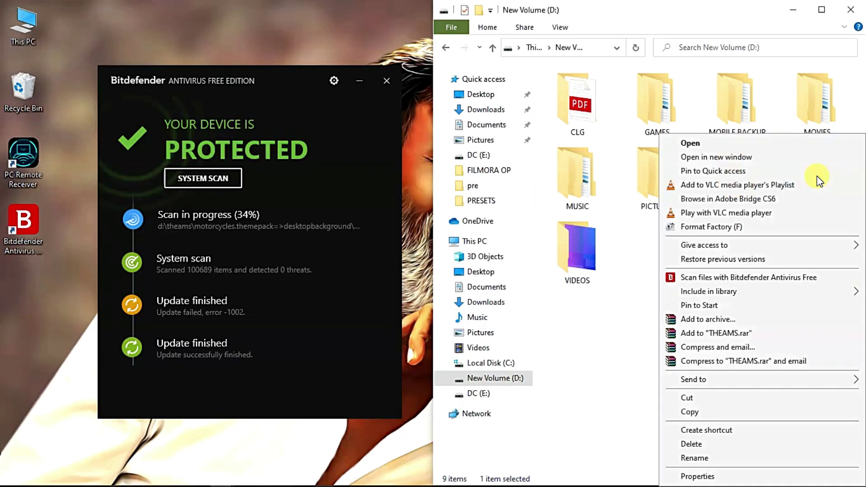
{"action": "left_click", "coordinate": [744, 474]}
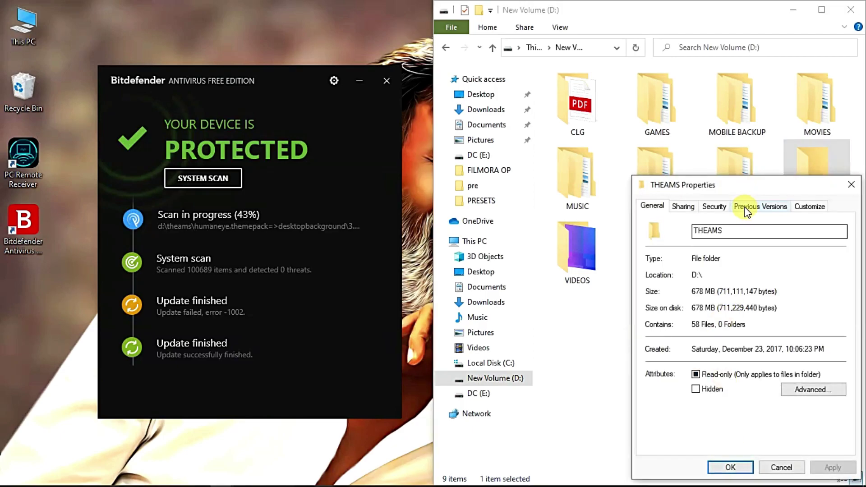
{"action": "left_click_drag", "start_coordinate": [744, 191], "coordinate": [672, 122]}
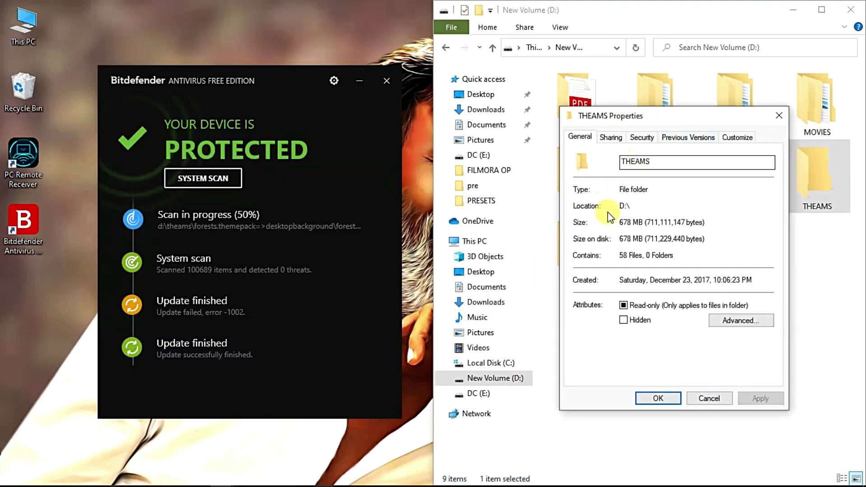
{"action": "left_click_drag", "start_coordinate": [619, 222], "coordinate": [637, 222]}
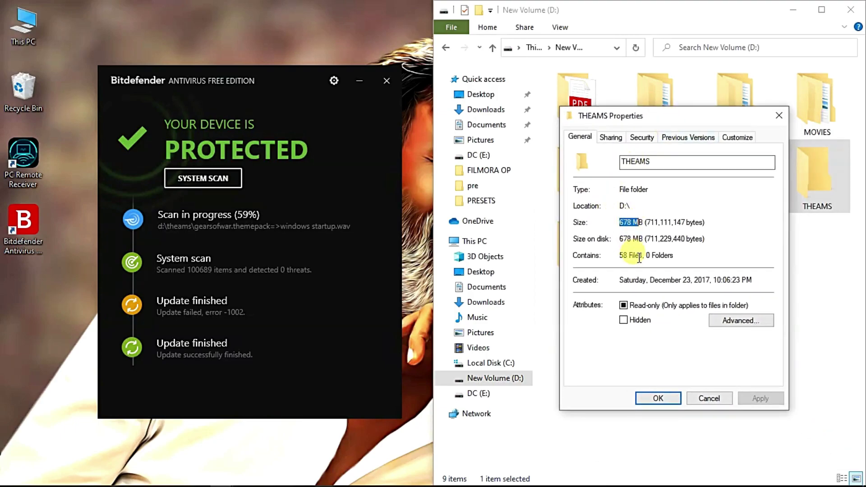
{"action": "left_click", "coordinate": [779, 116]}
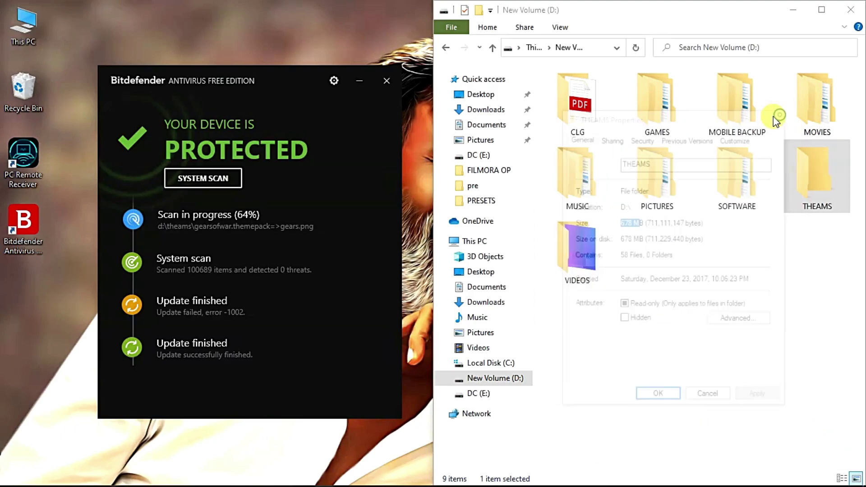
{"action": "left_click", "coordinate": [729, 284]}
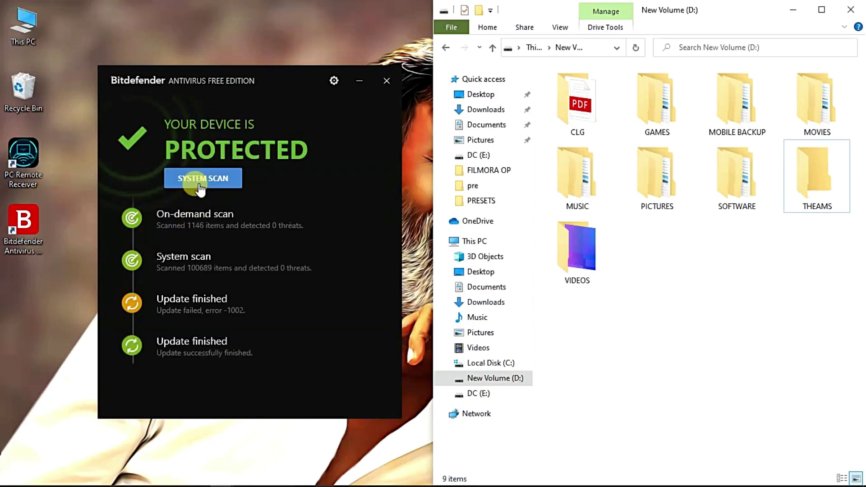
Review the THEAMS scan results, then scan bitdefender_online.exe from Downloads.
{"action": "left_click", "coordinate": [204, 225]}
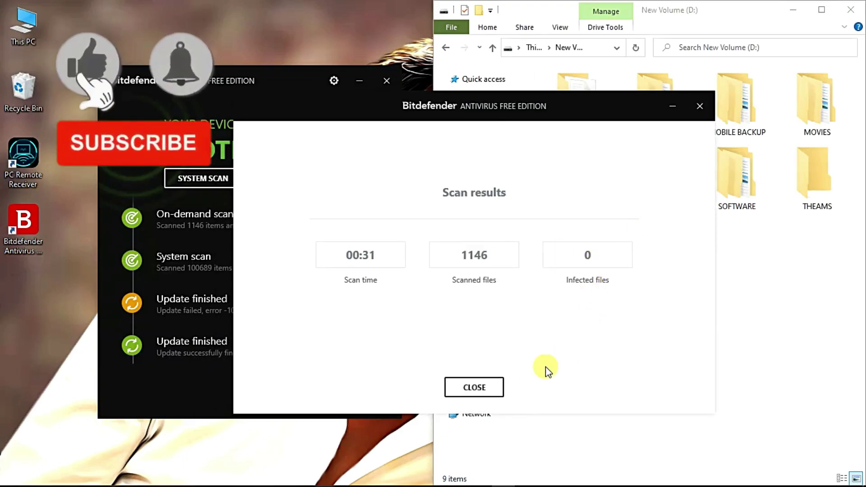
{"action": "left_click", "coordinate": [493, 390]}
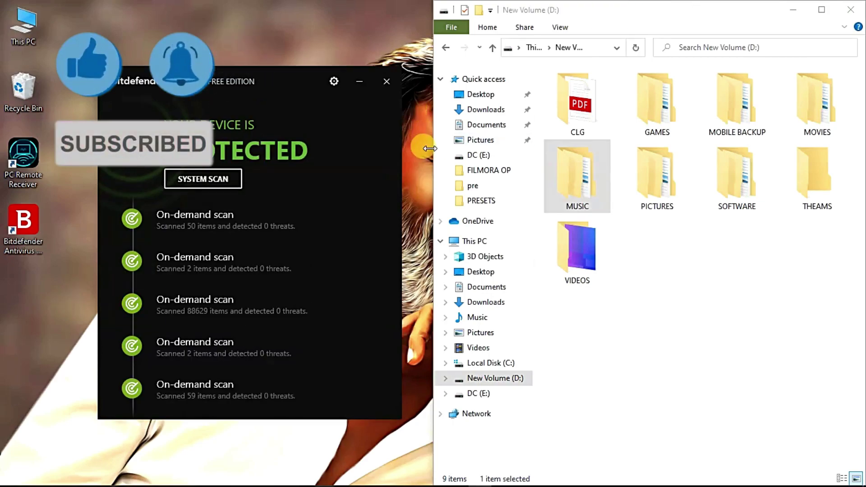
{"action": "left_click", "coordinate": [475, 301]}
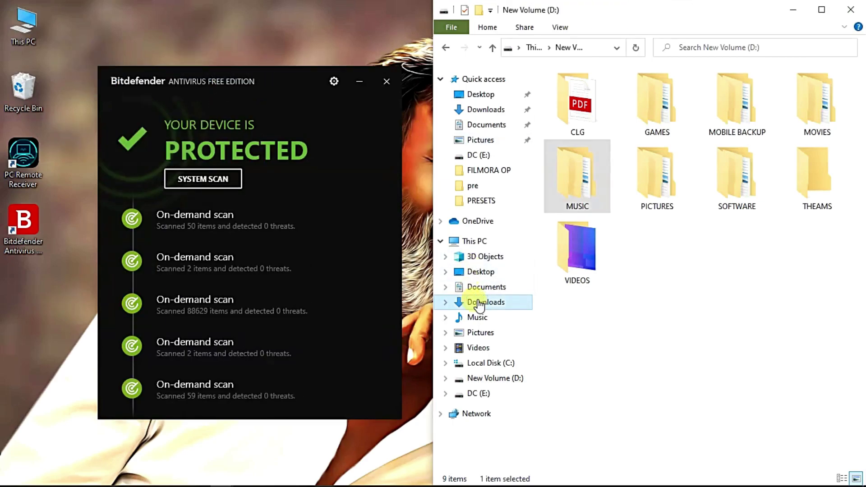
{"action": "left_click_drag", "start_coordinate": [576, 158], "coordinate": [276, 255]}
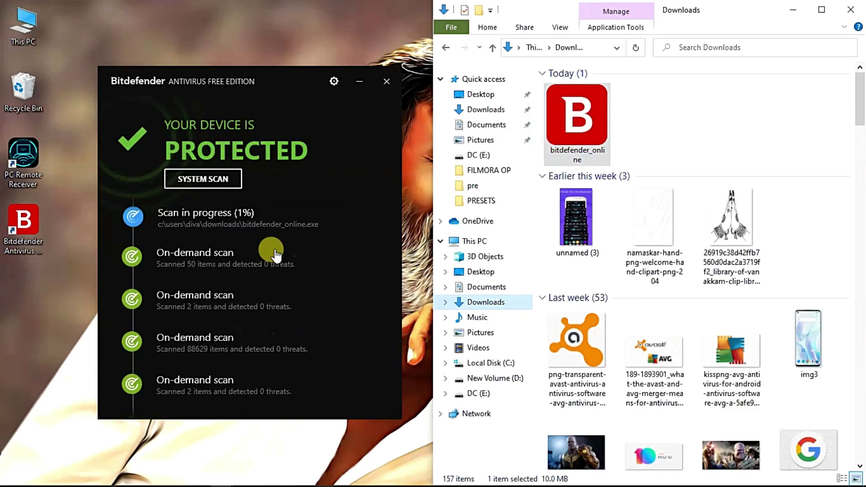